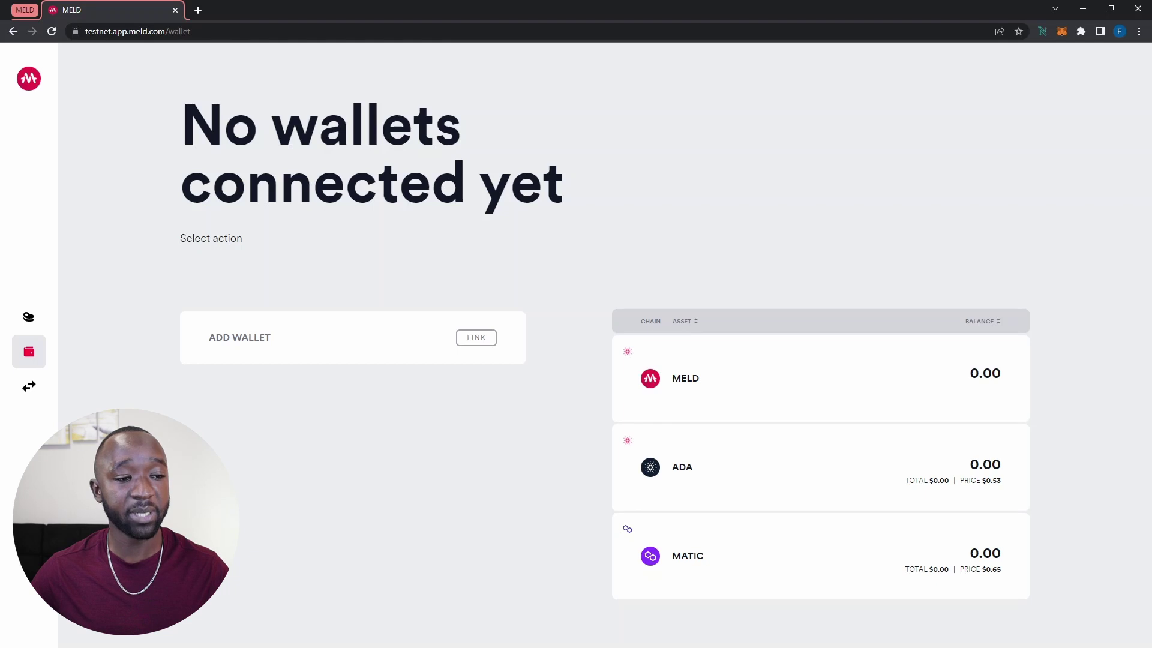
Start linking the MetaMask wallet from MELD's Link Wallet dialog
click(475, 338)
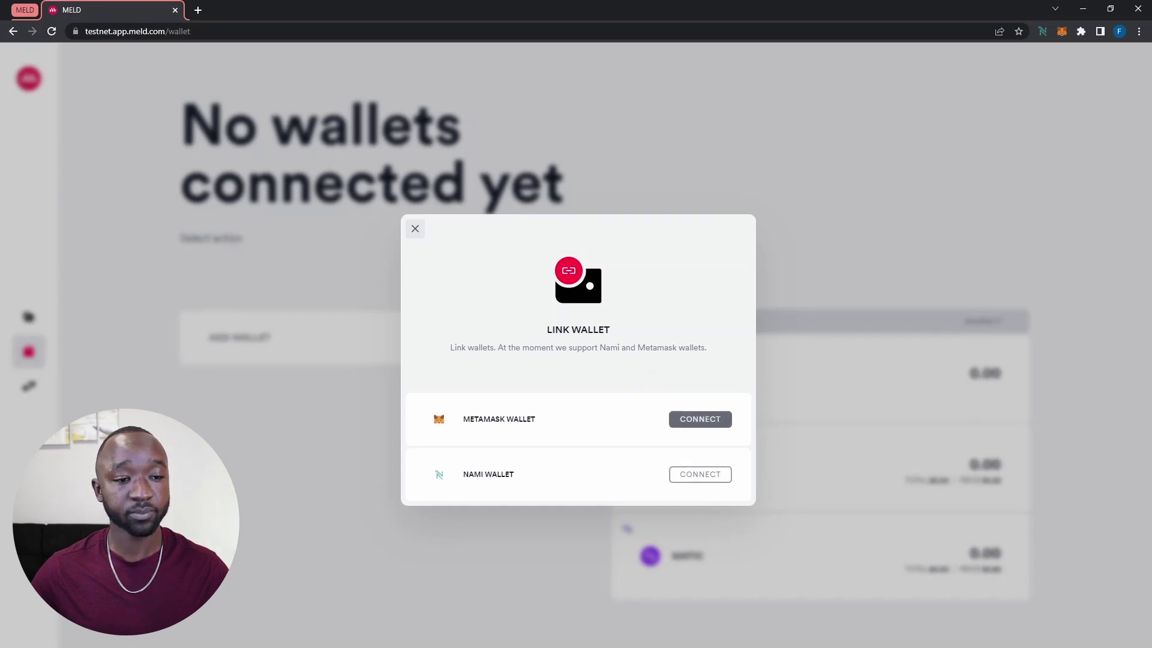
click(700, 418)
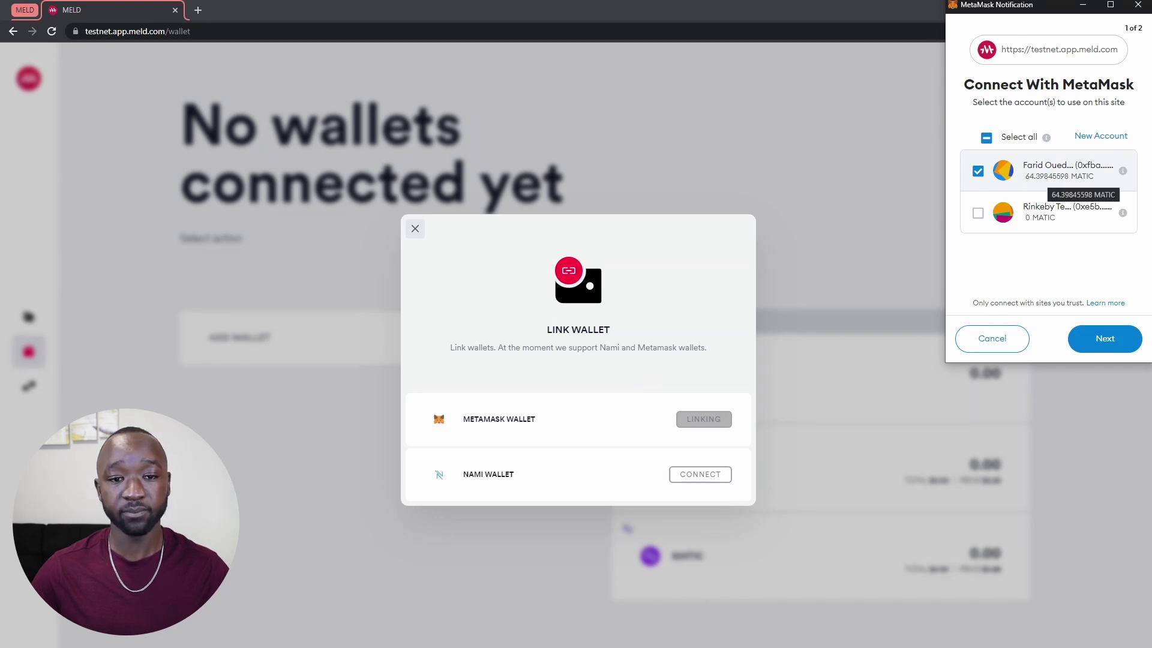
Approve MetaMask's two-step connection request for the chosen account
click(1104, 339)
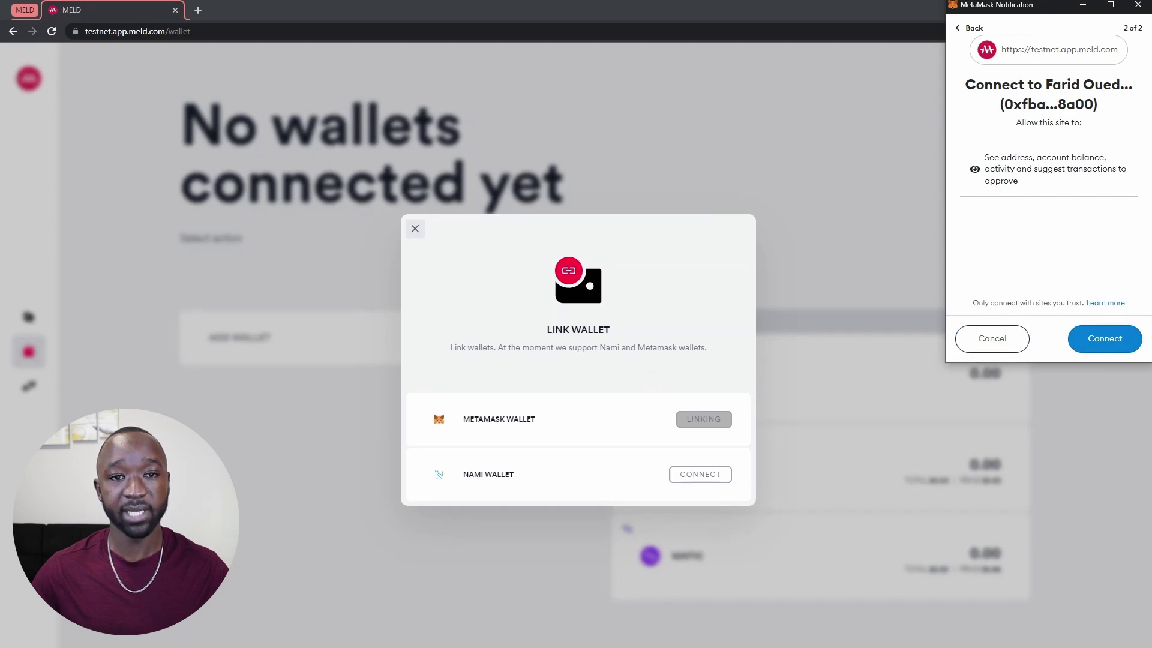
click(1104, 338)
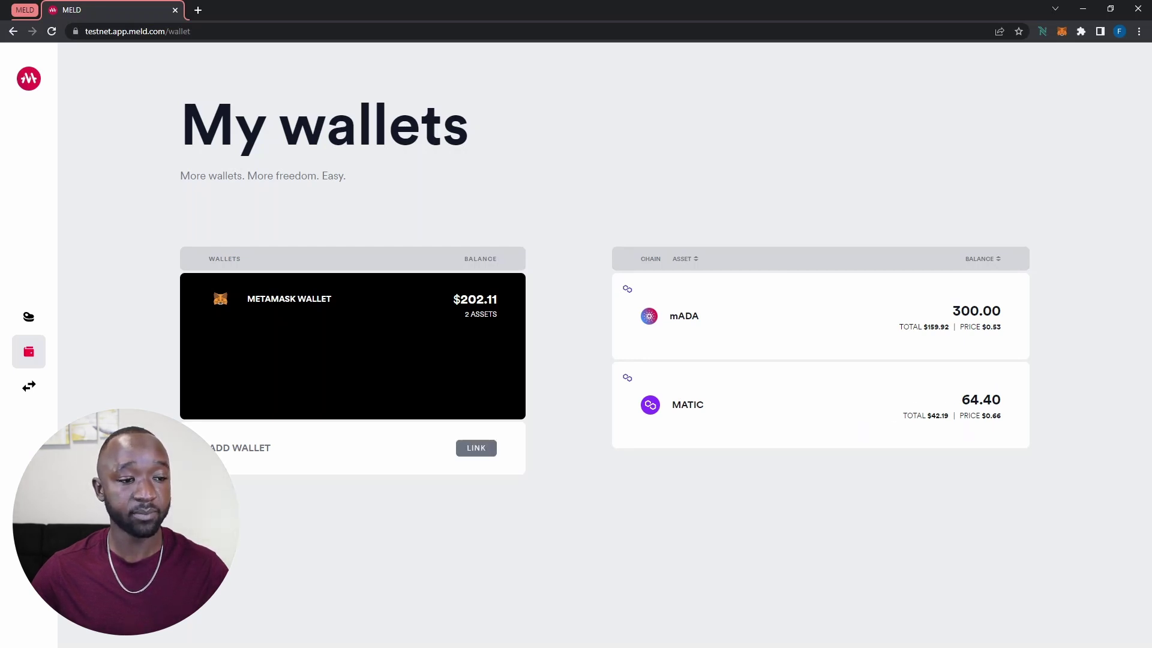
Connect the Nami wallet from MELD's Link Wallet dialog
click(475, 447)
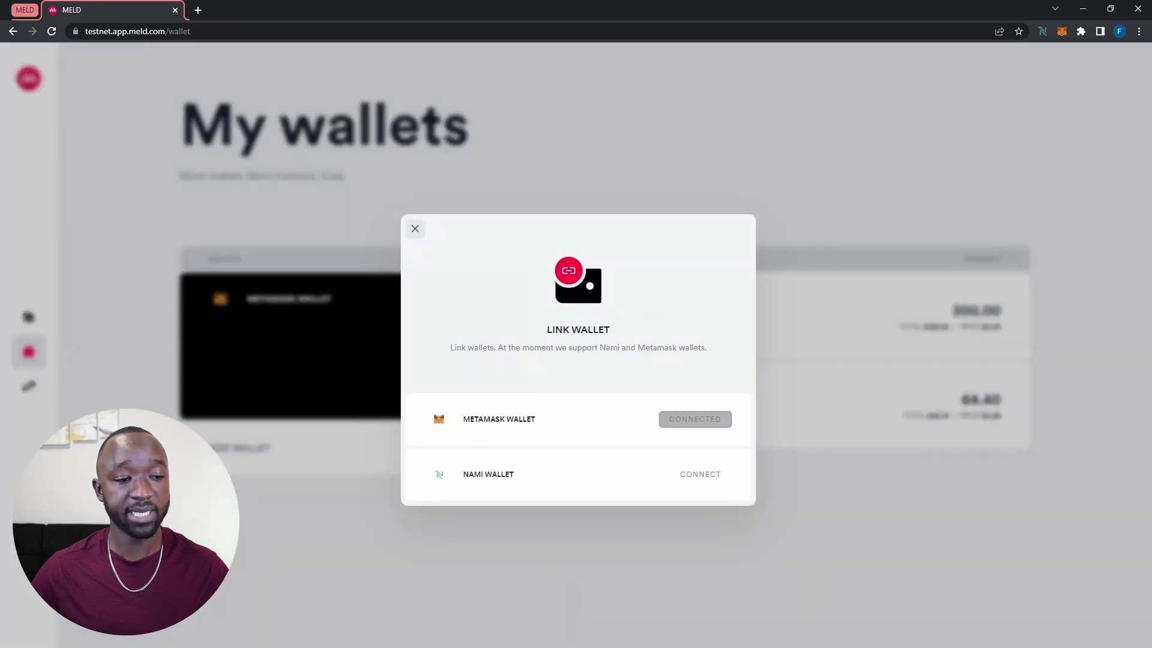
click(700, 474)
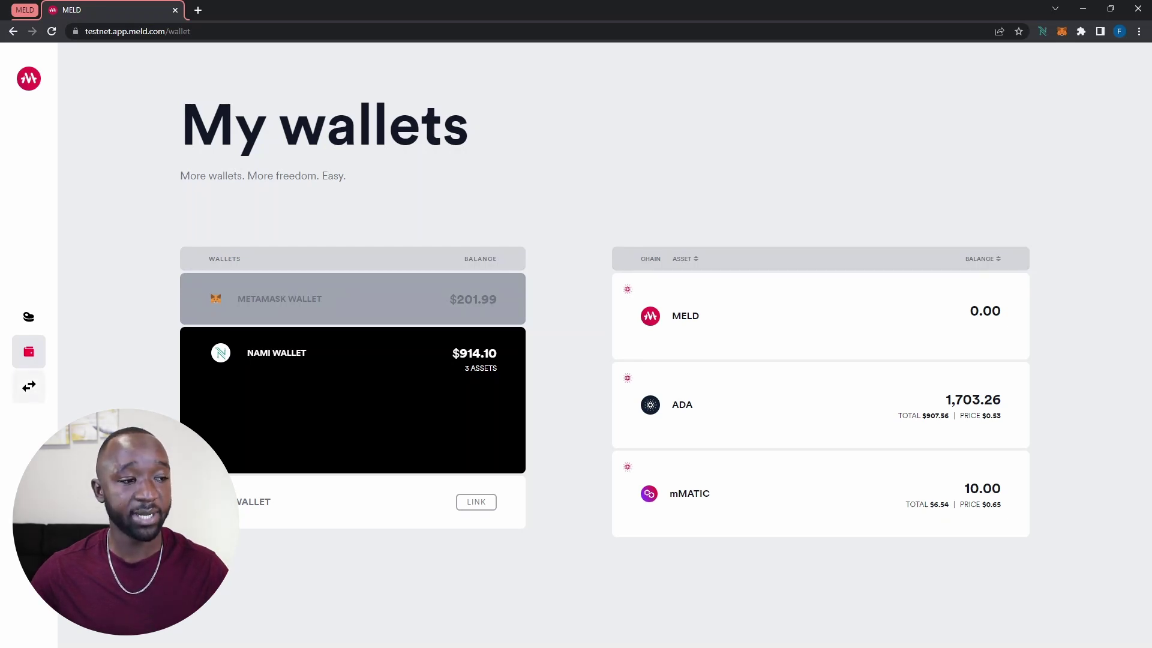
Open the Akamon bridge page and pick ADA on Cardano as the source asset
click(29, 385)
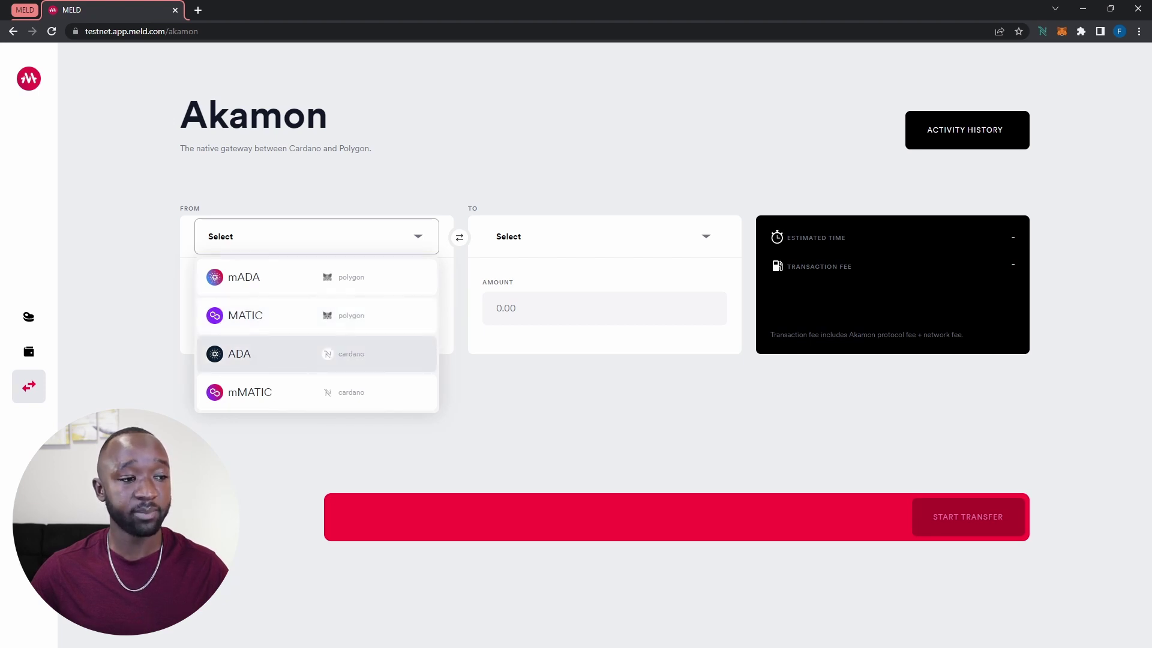
click(239, 353)
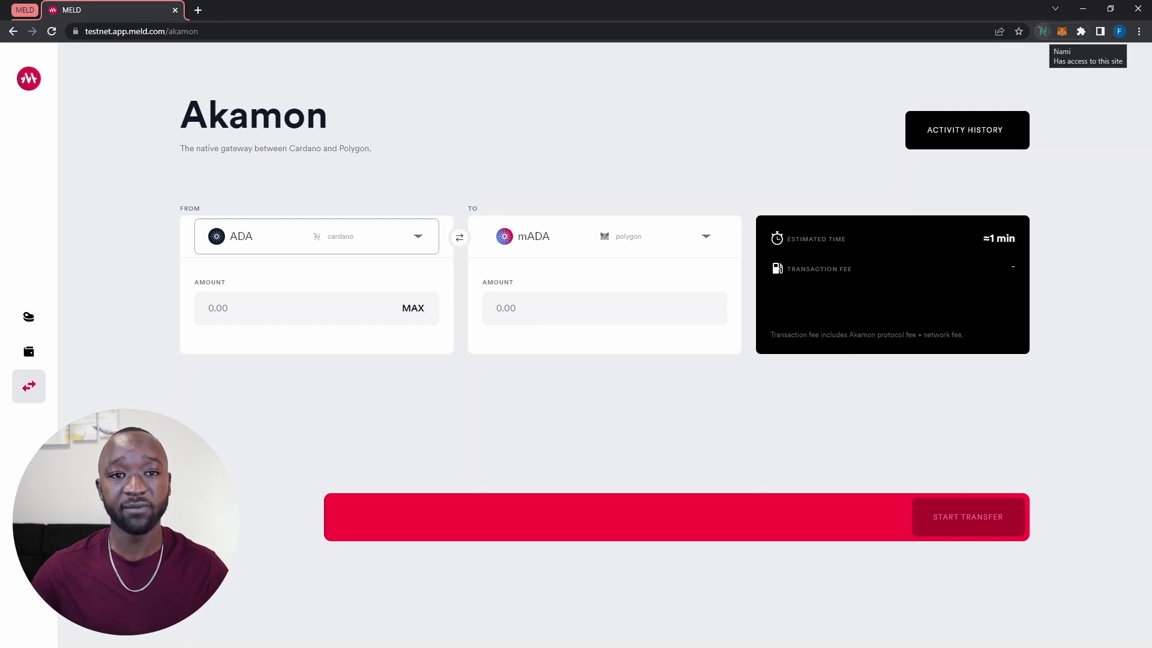
click(1043, 31)
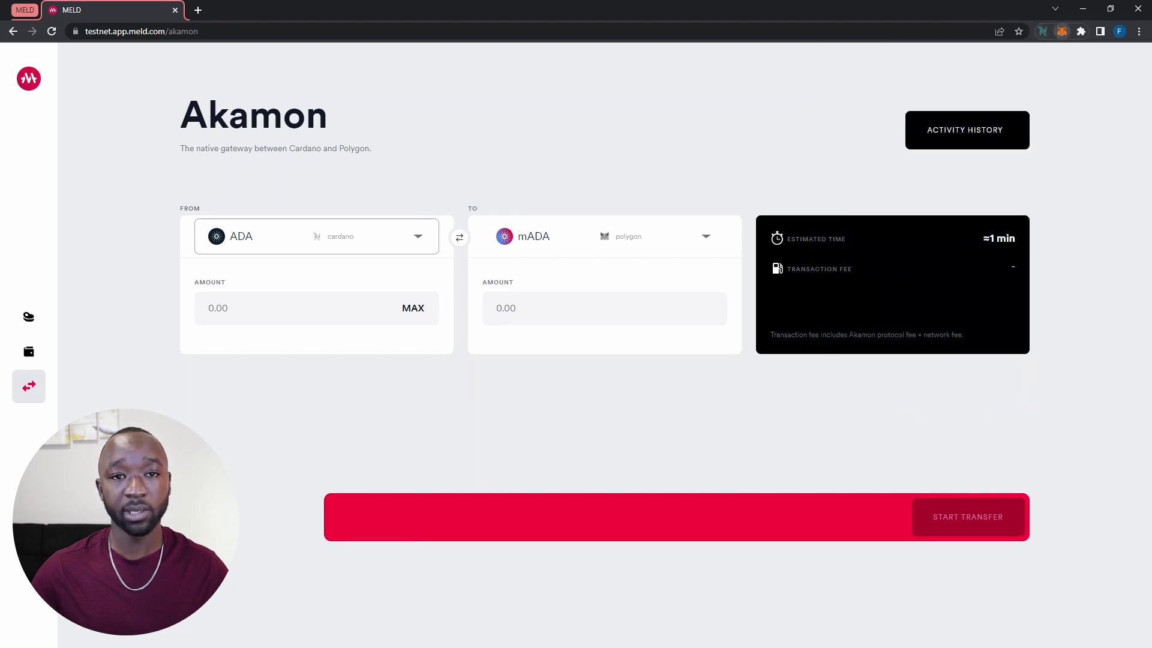
click(1062, 31)
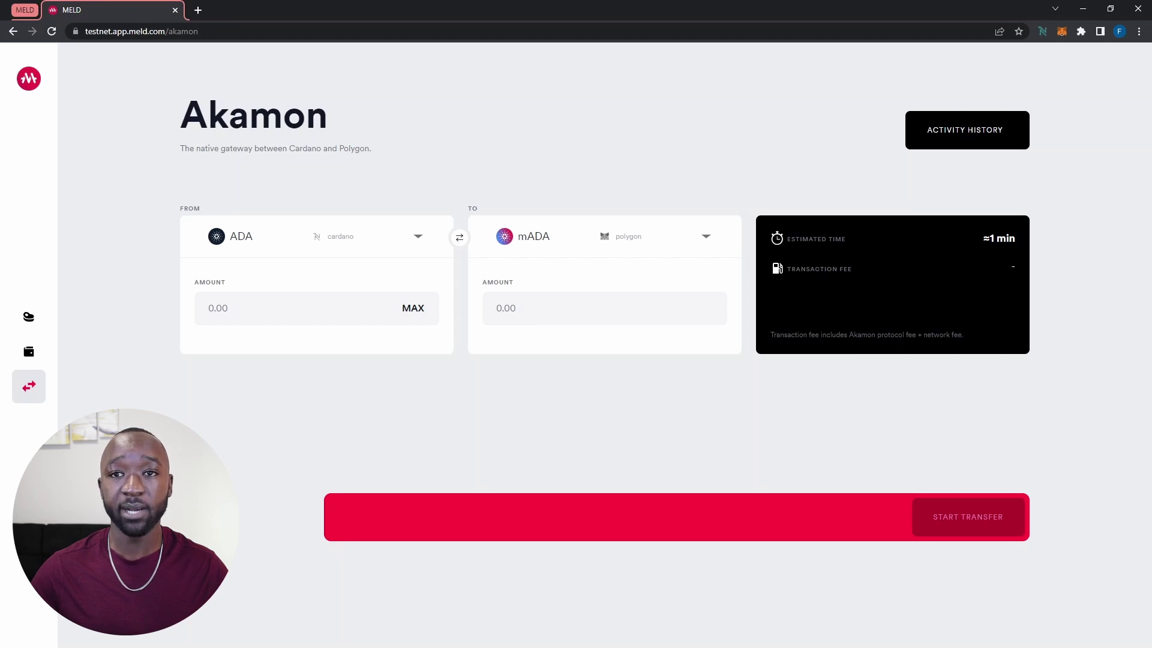
Enter 100 ADA as the amount and start the transfer with its 3.17 ADA fee
click(294, 308)
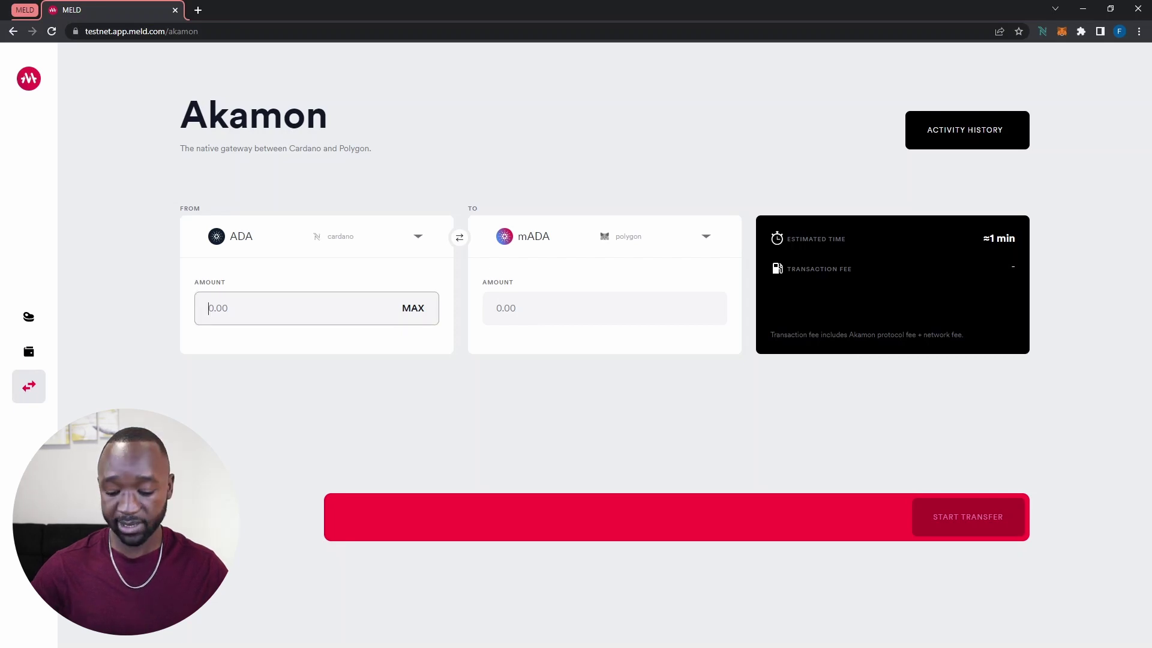
text(1)
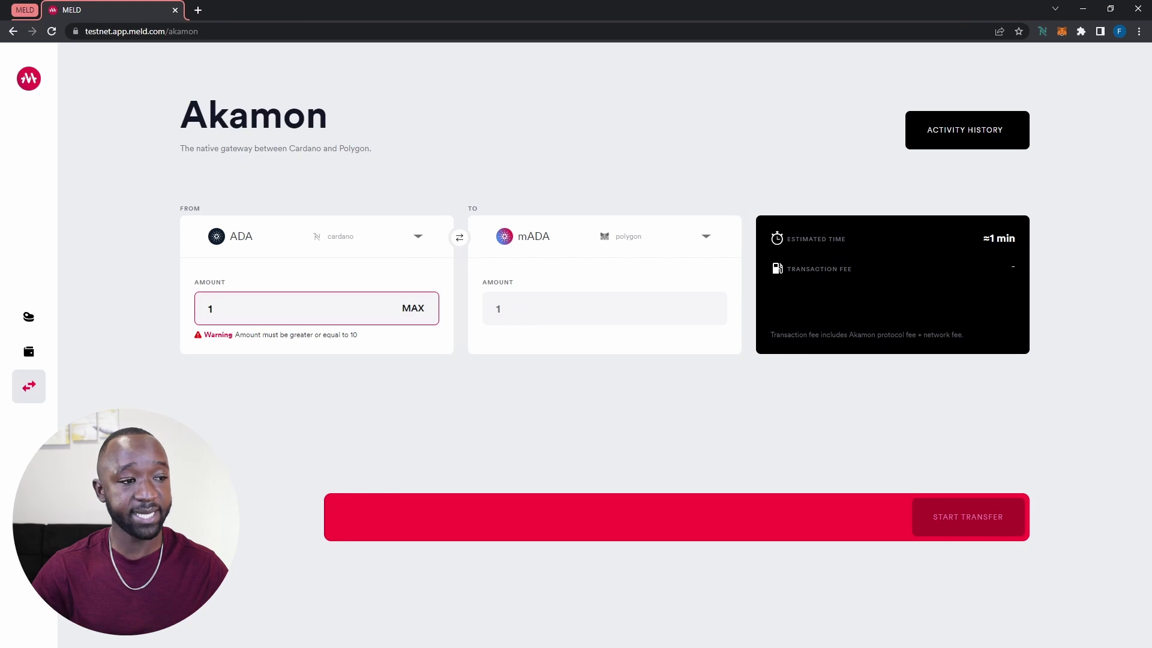
text(00)
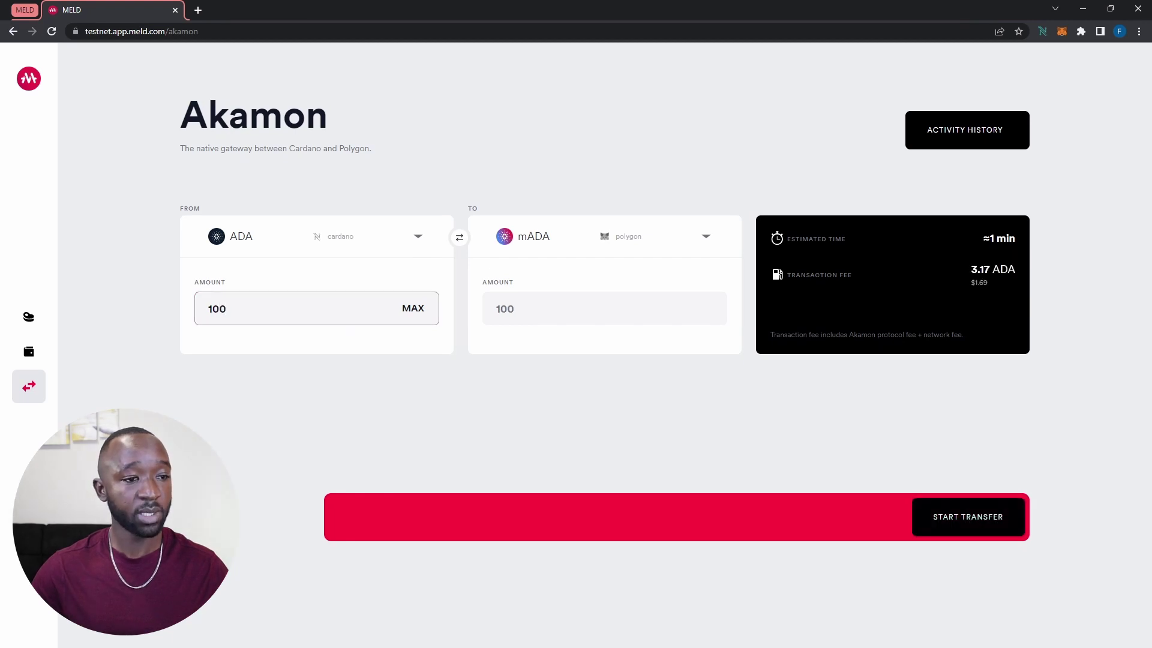
key(Tab)
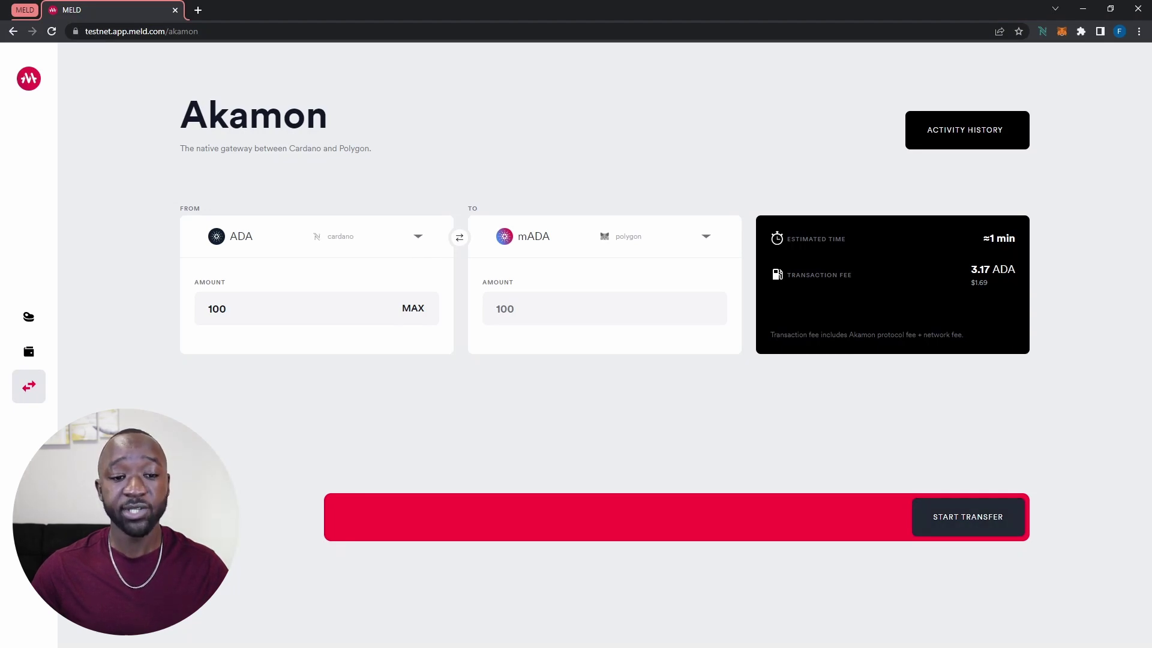
click(968, 516)
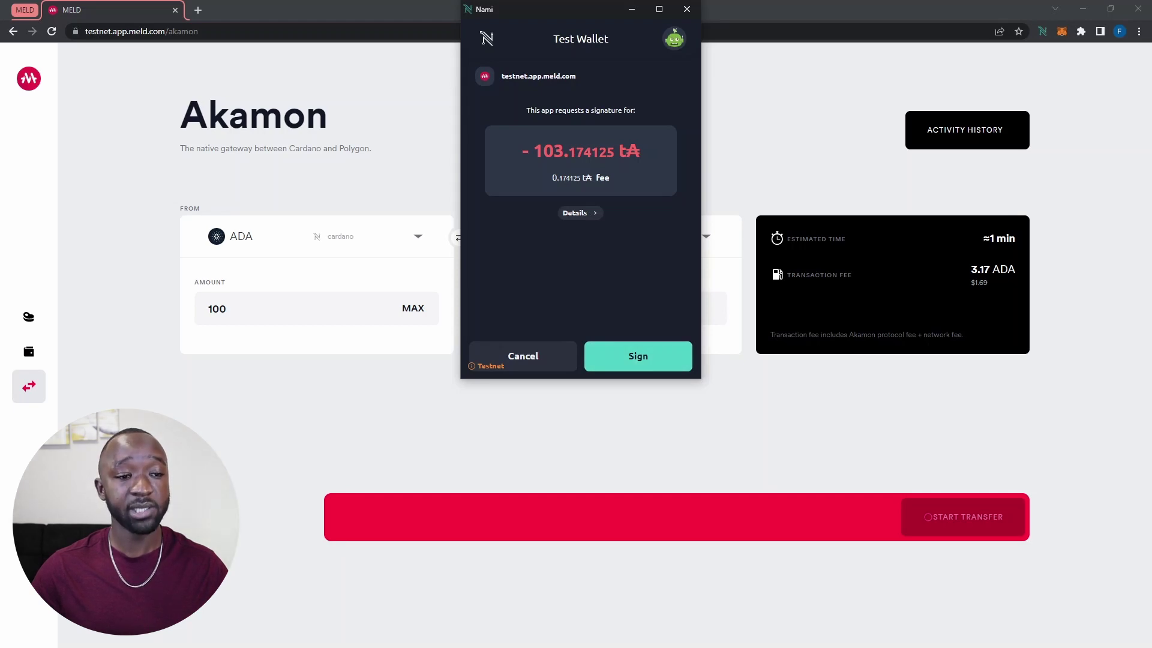
Sign the 100 ADA transfer in Nami and confirm it with the wallet password
click(638, 355)
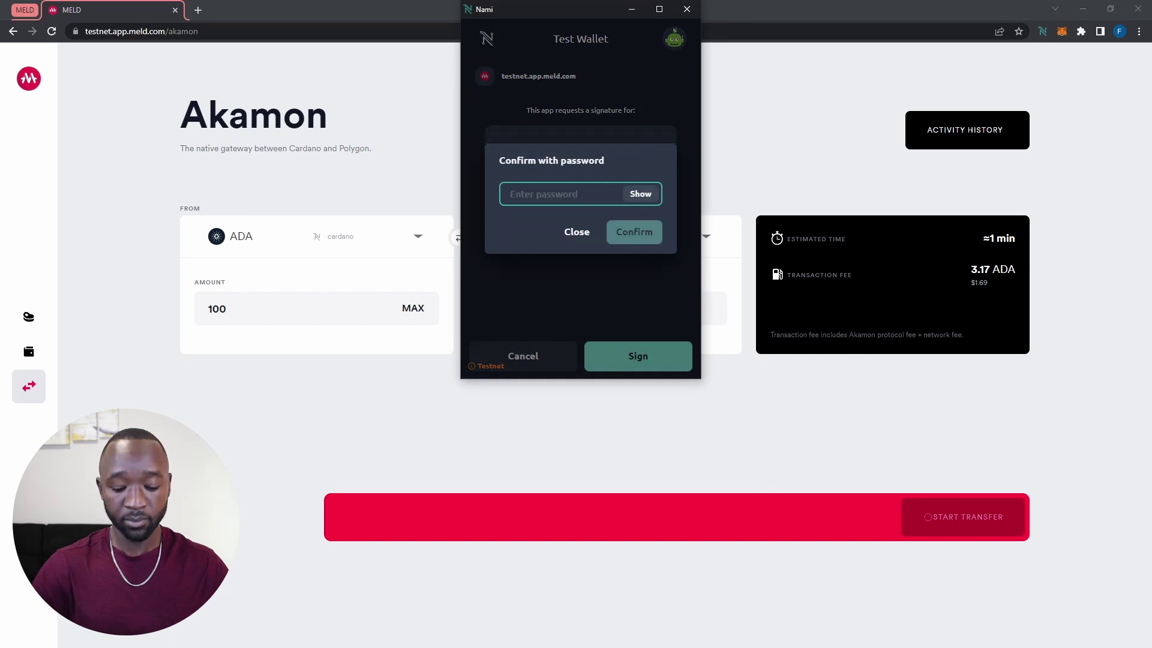
text(*******)
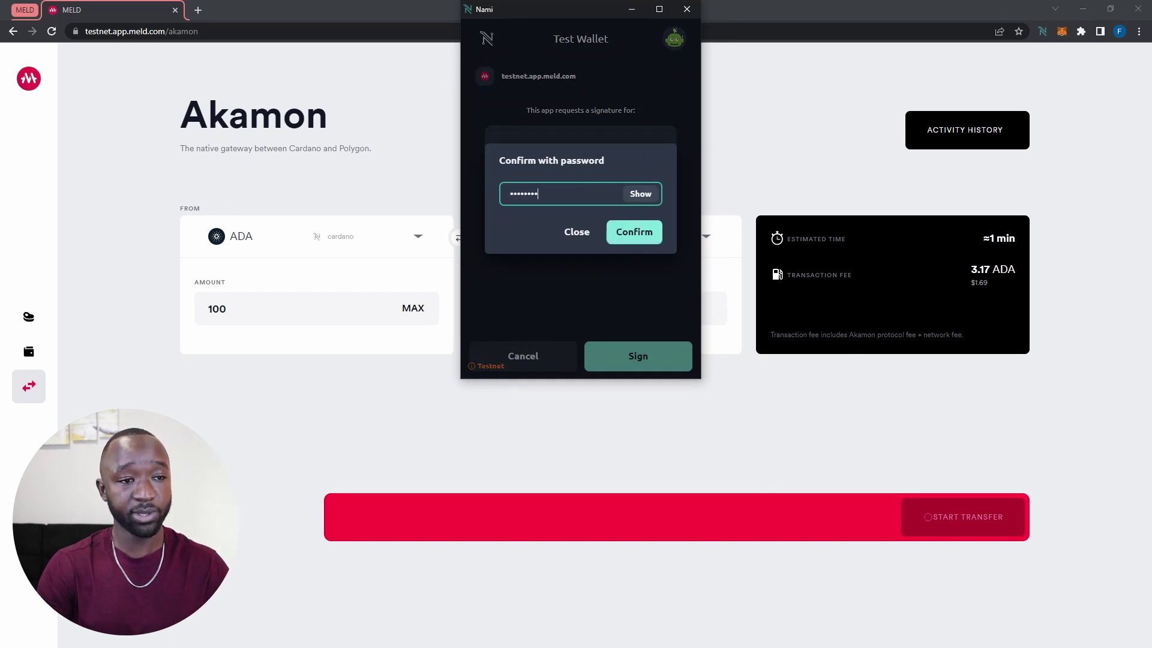
key(Return)
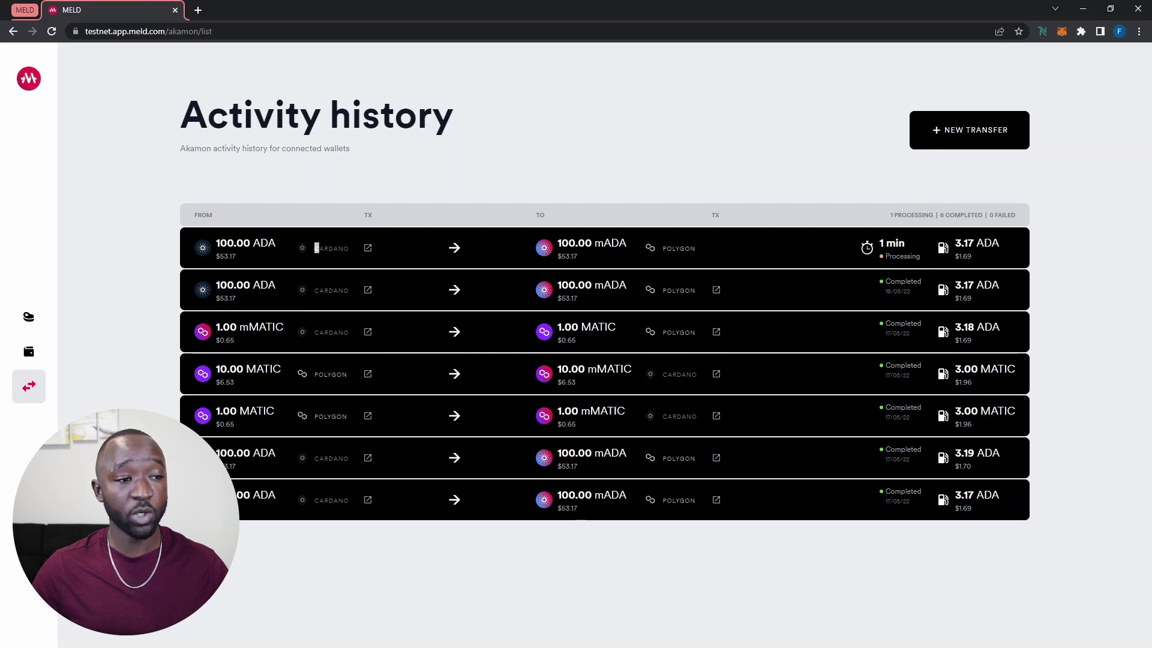
double_click(317, 248)
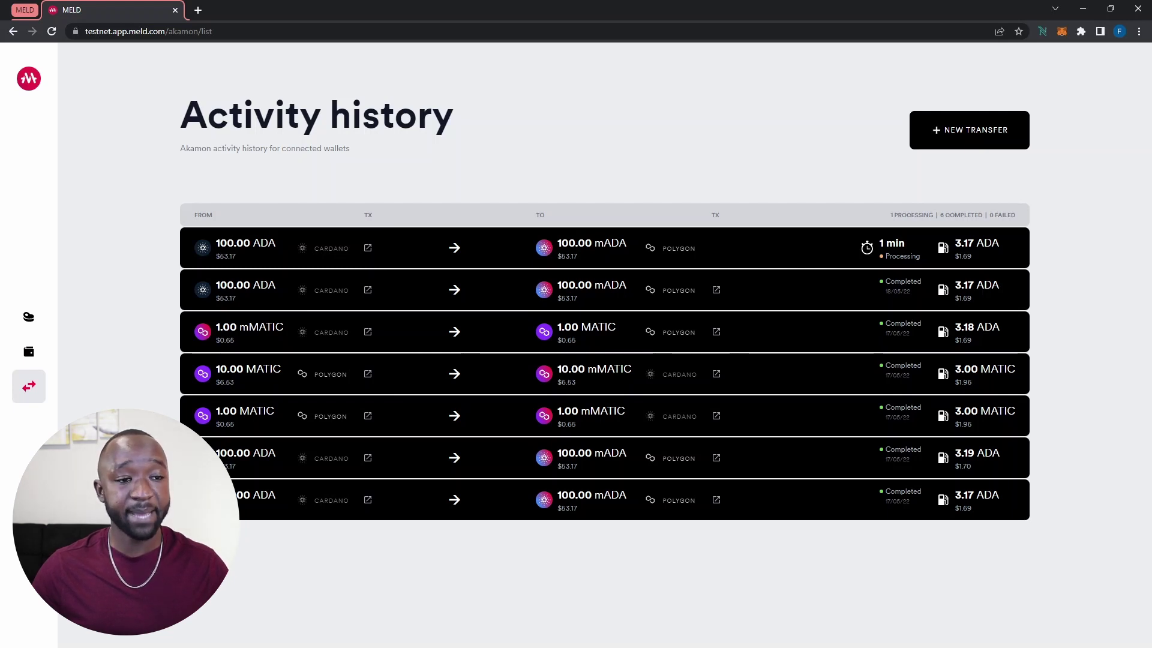
double_click(574, 243)
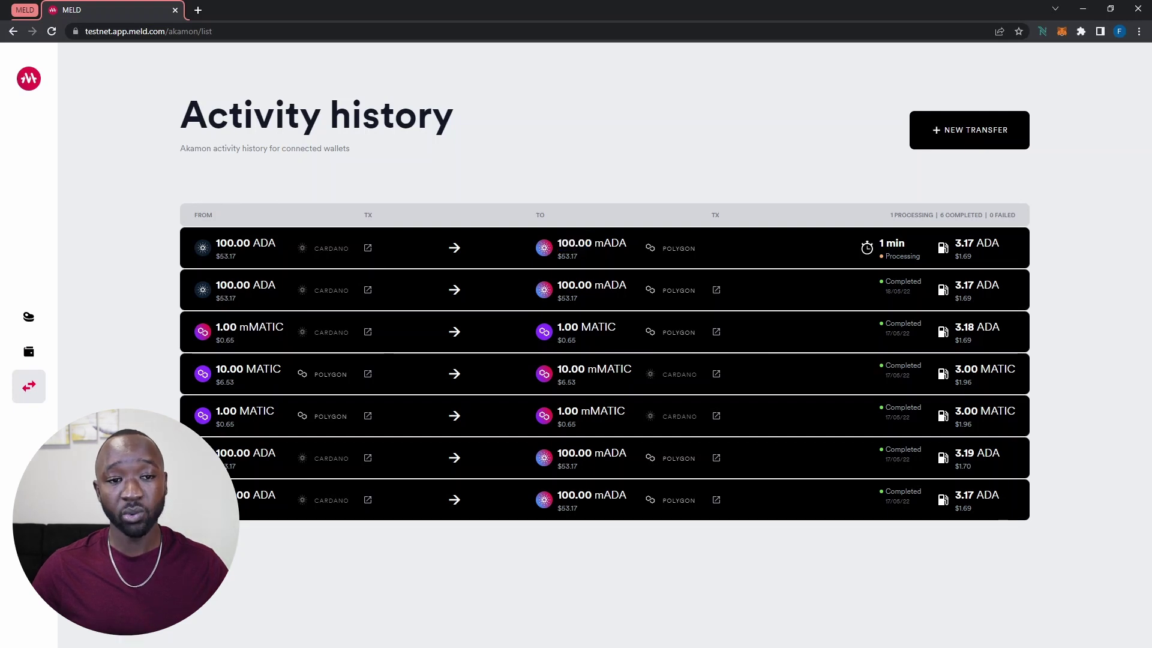
double_click(891, 243)
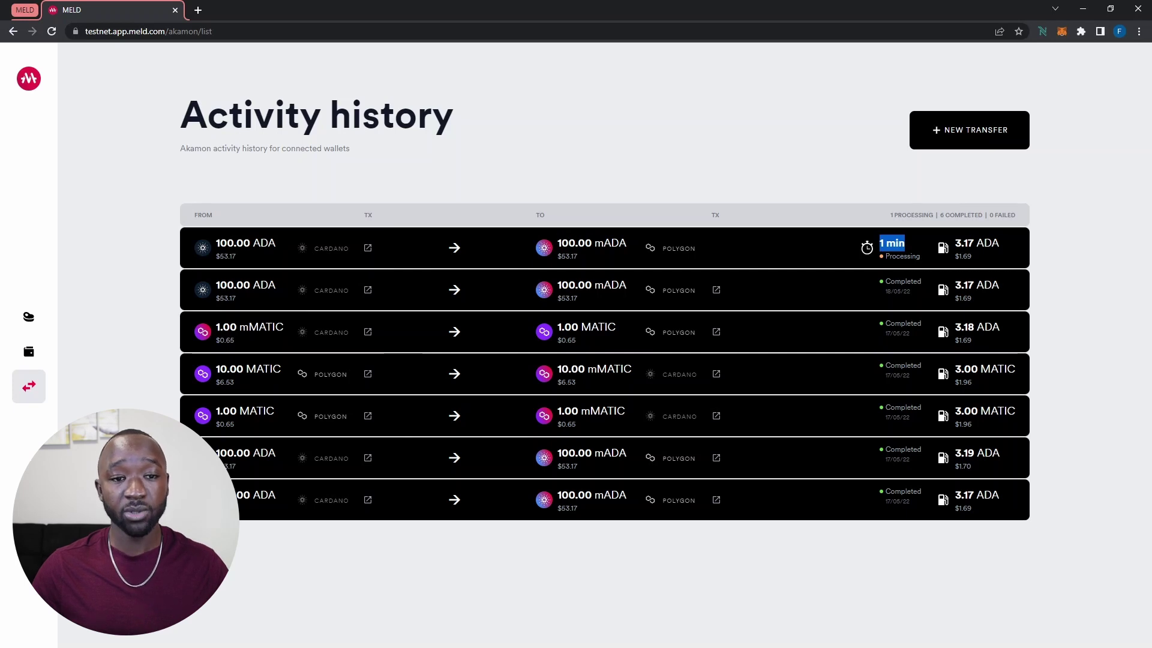
Highlight the 3.17 ADA fee while the transfer changes to Completed
drag(955, 243, 998, 243)
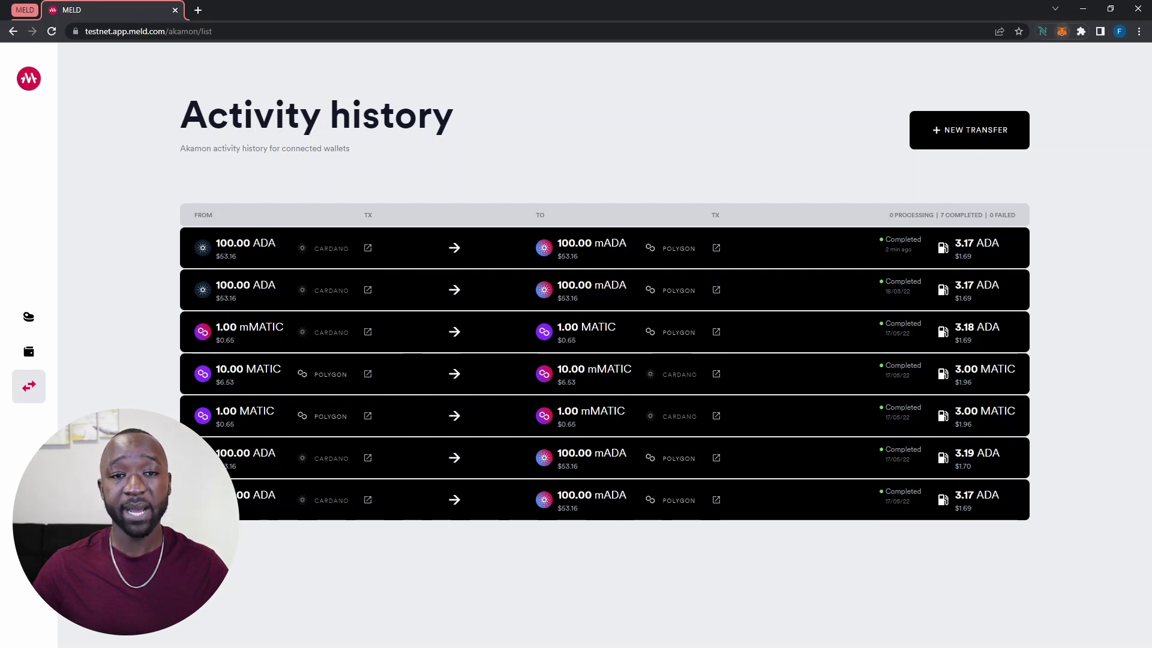
Check that MetaMask on Mumbai Testnet shows 400 mADA and 64.3985 MATIC
click(1062, 31)
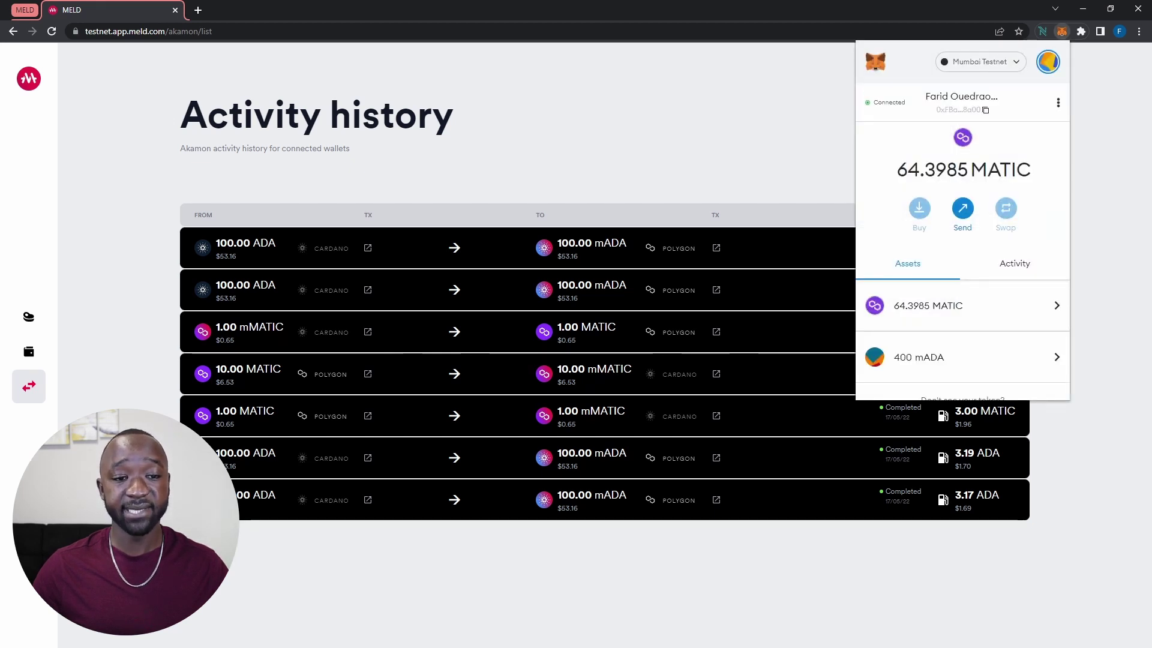
scroll(962, 270, down, 1)
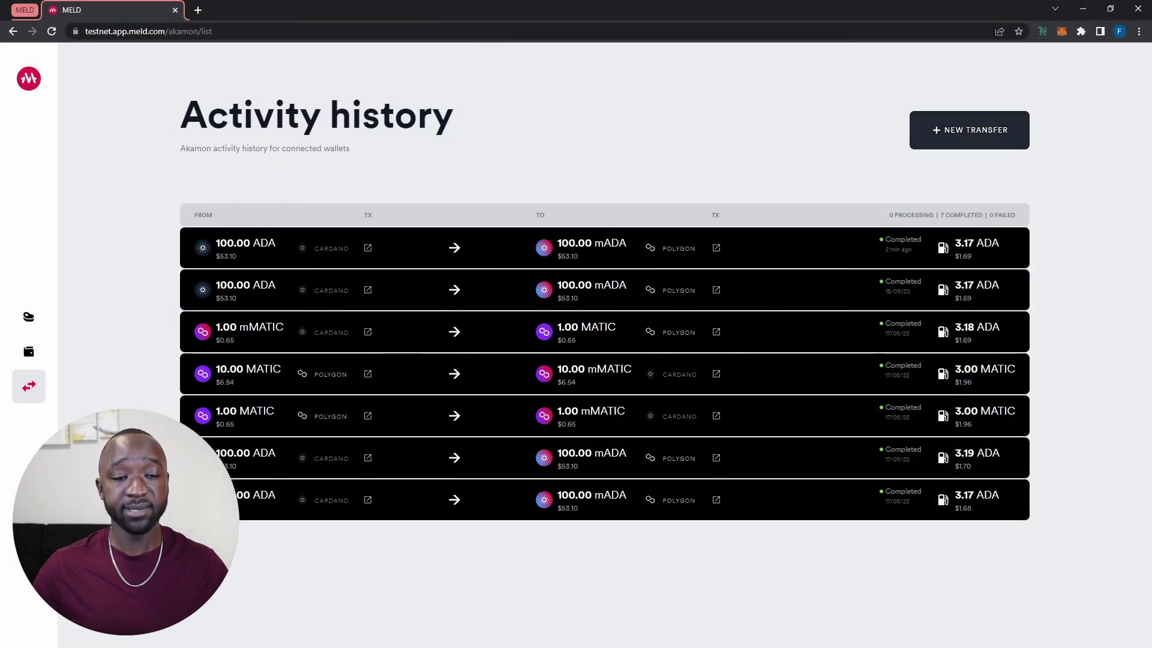
Use NEW TRANSFER on the Activity history page to open a fresh Akamon form
click(969, 129)
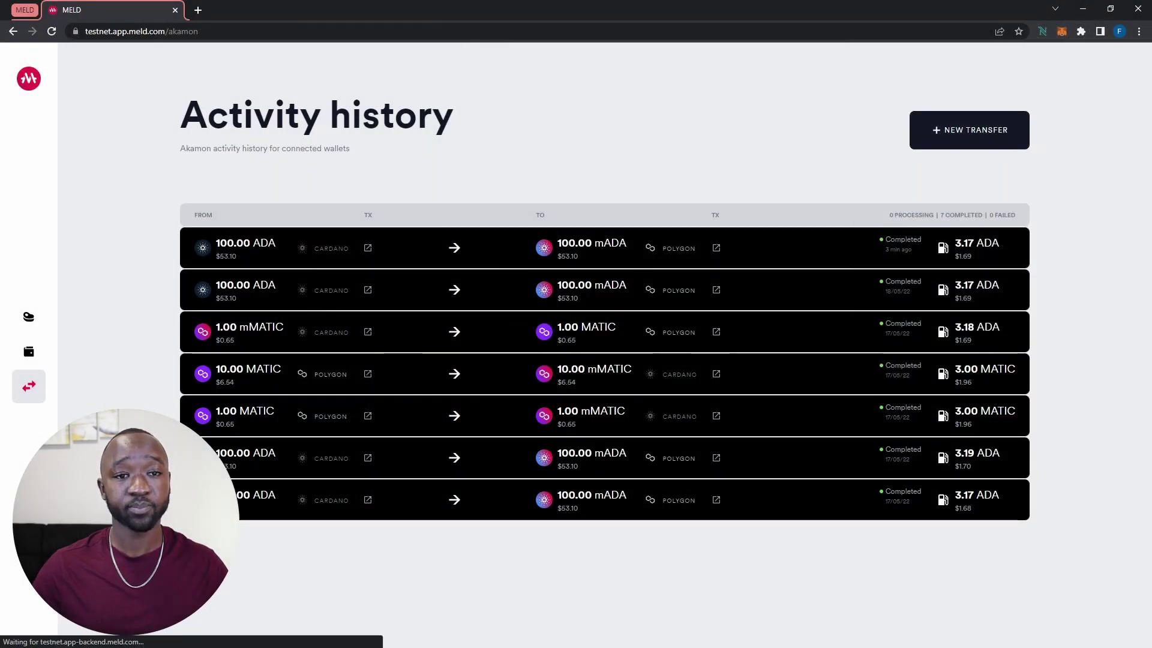
Set the source to 100 mADA on Polygon and highlight the 3.00 MATIC fee
click(316, 236)
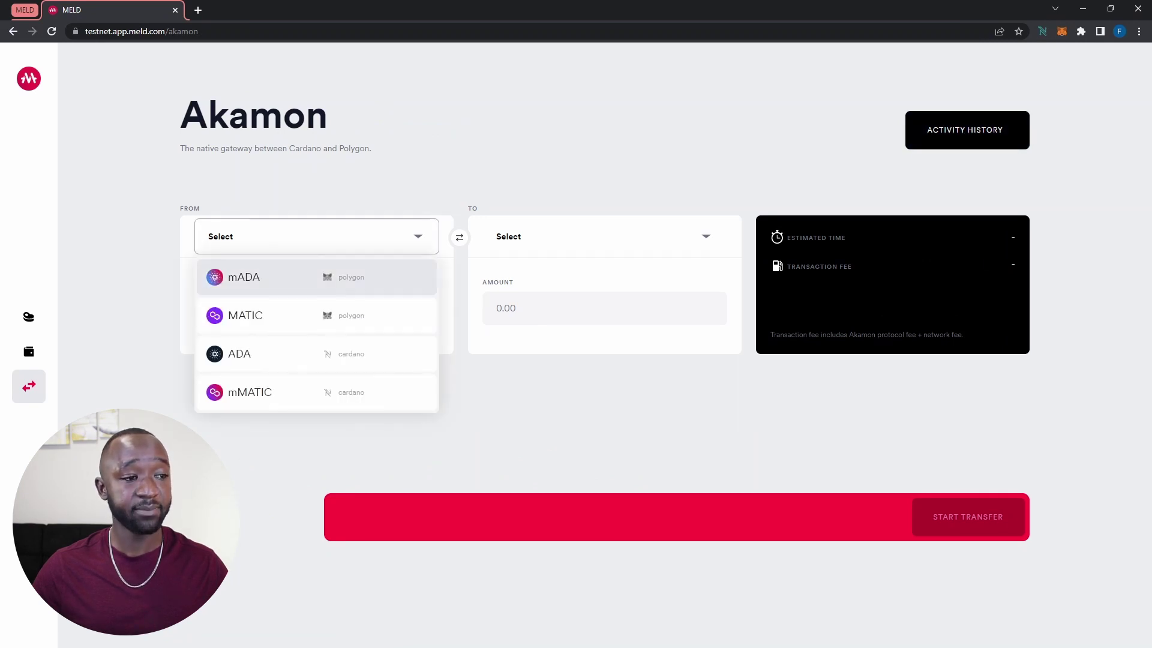
click(244, 277)
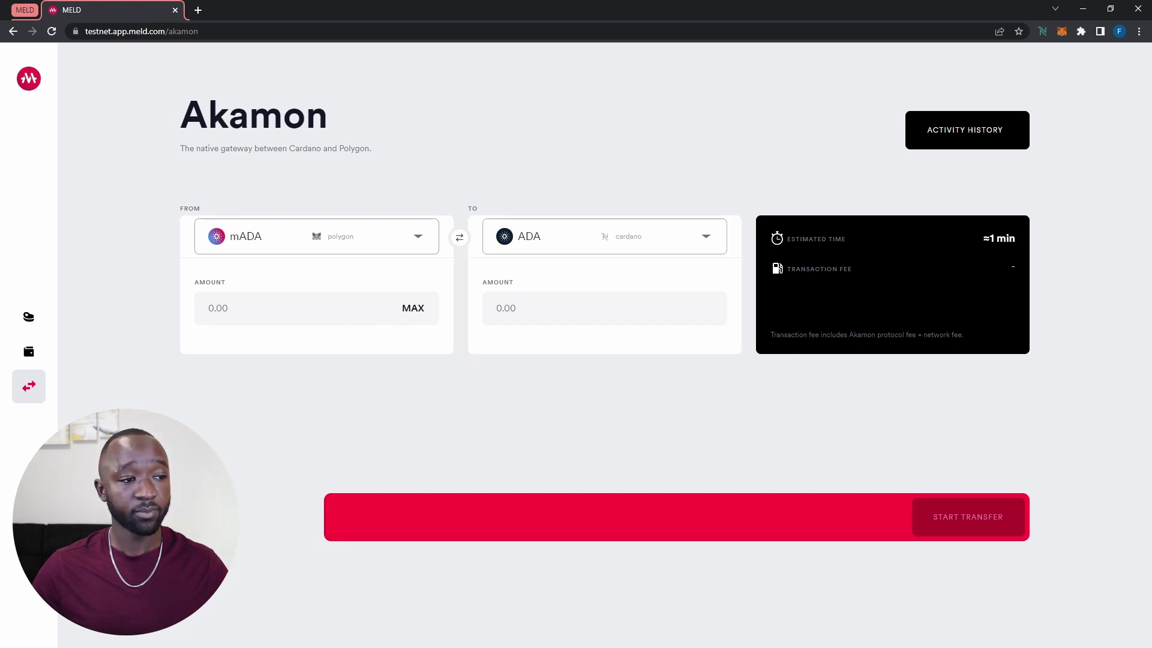
click(294, 307)
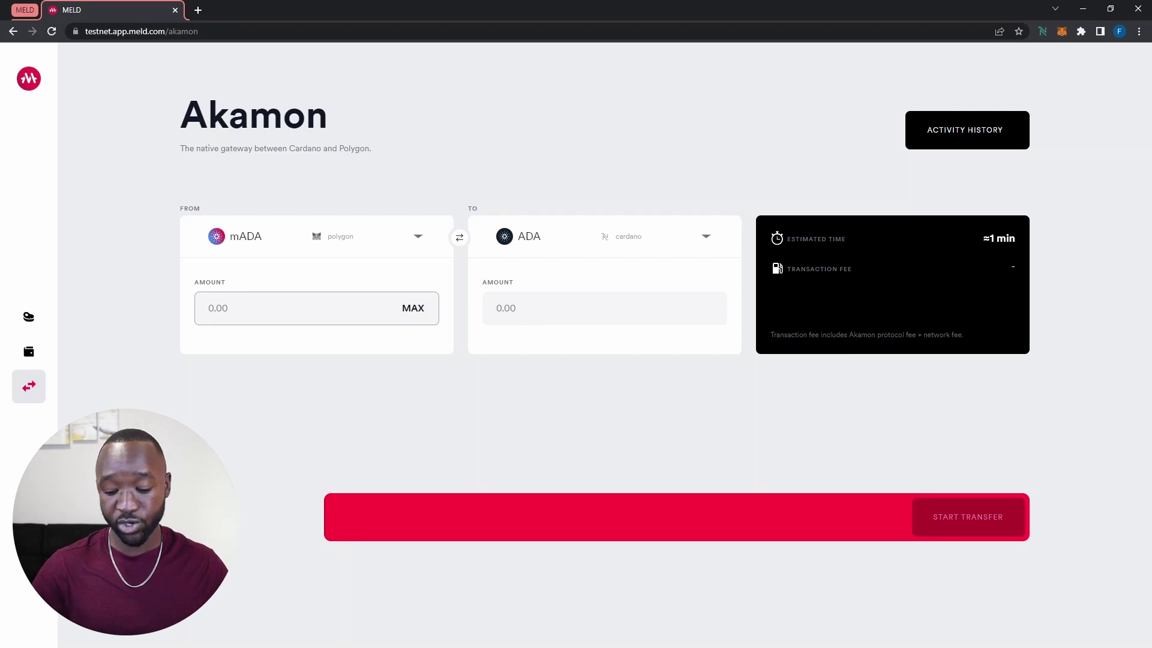
text(100)
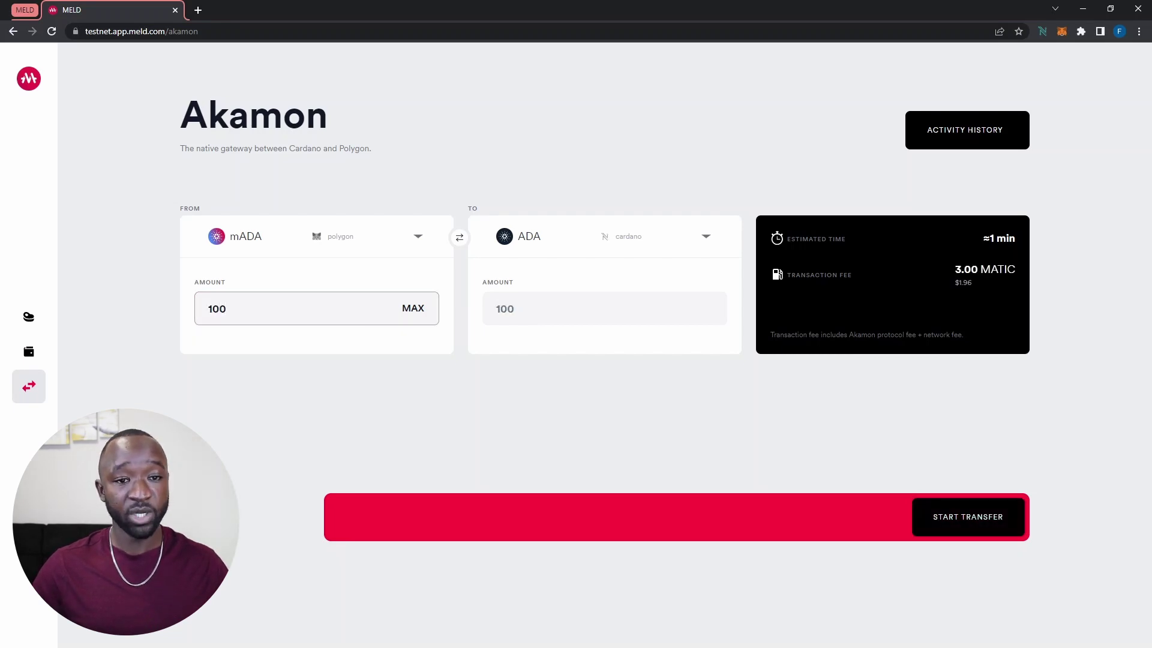
drag(955, 269, 1015, 269)
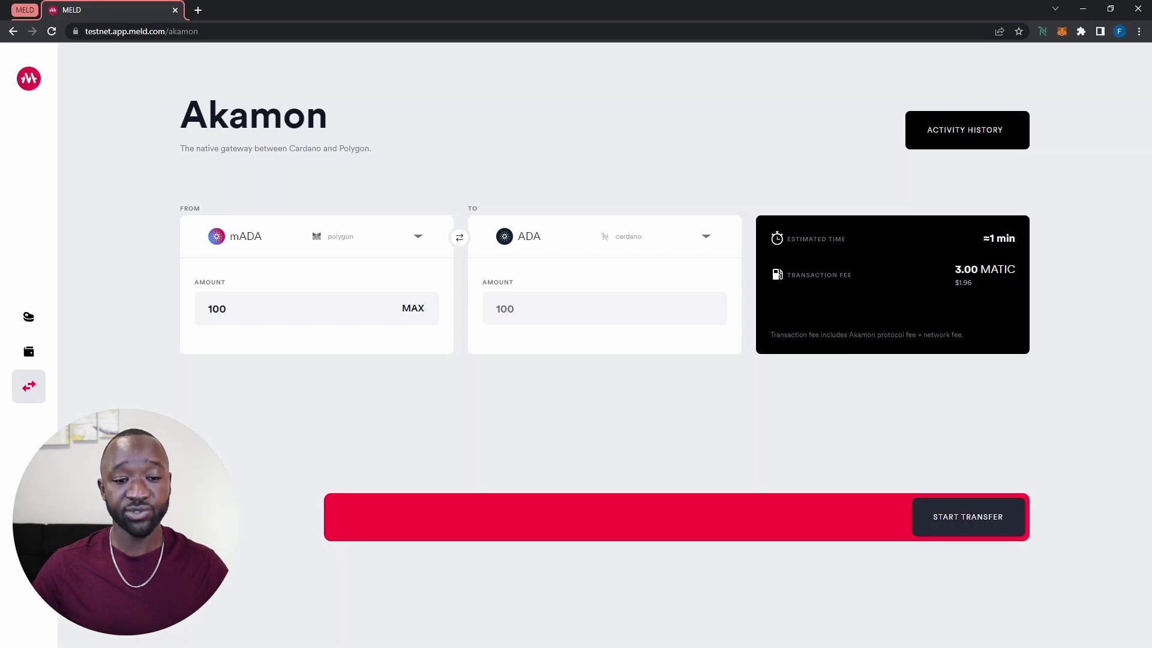
Submit the 100 mADA transfer and confirm the 3.00067904 MATIC transaction in MetaMask
click(968, 517)
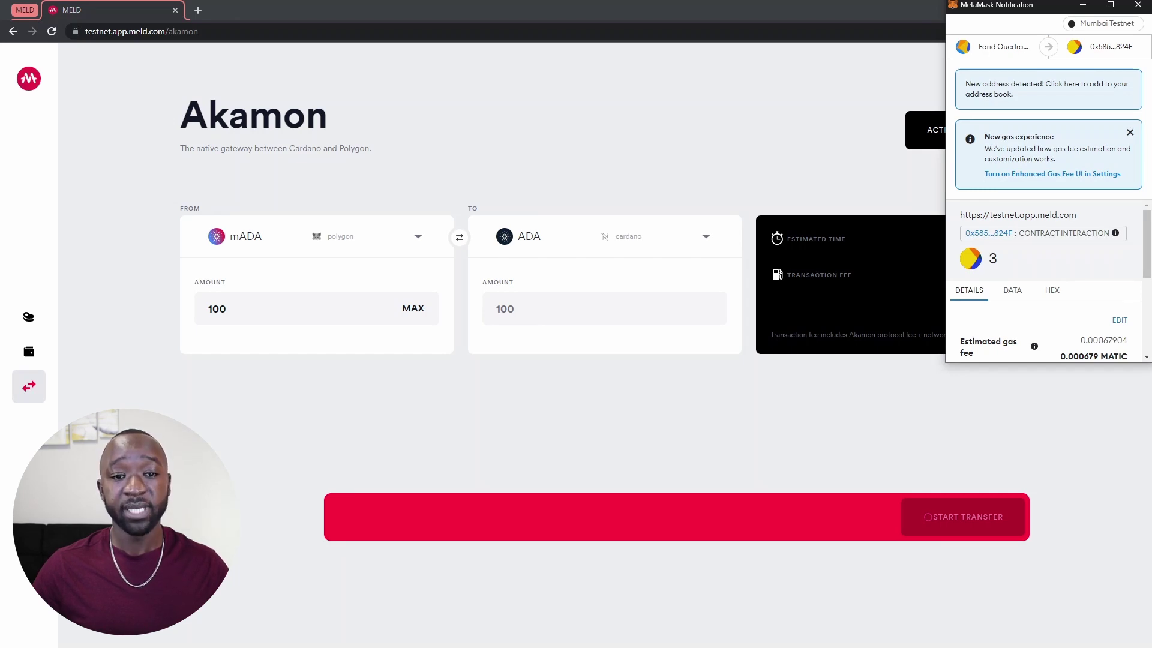
scroll(1048, 280, down, 5)
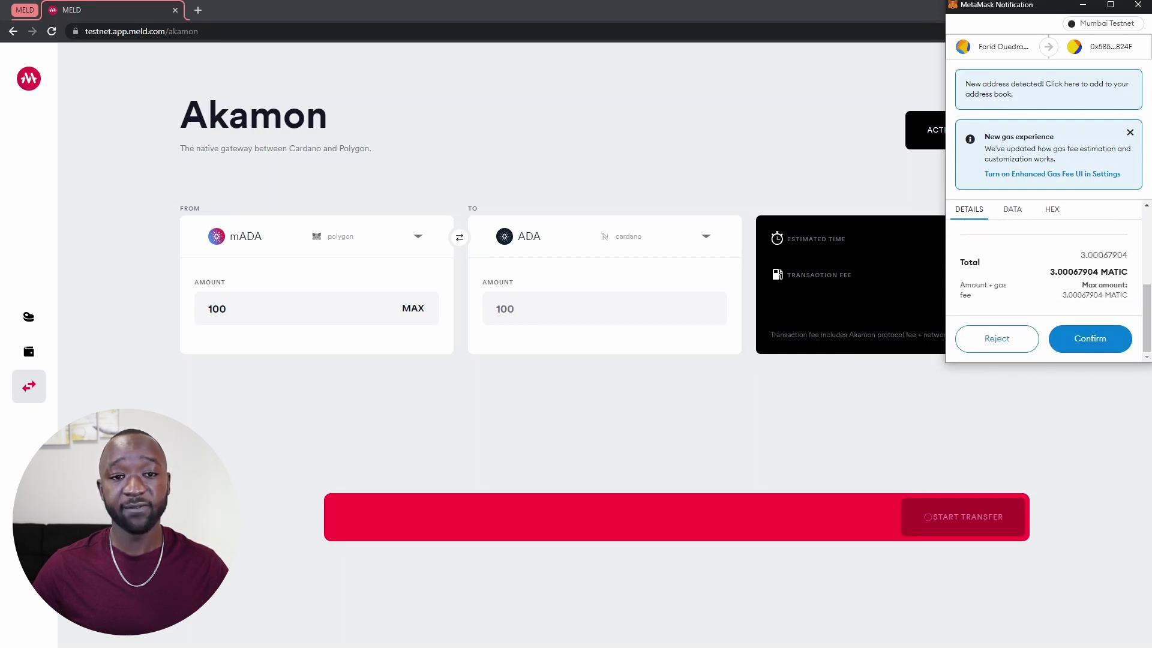
click(1089, 339)
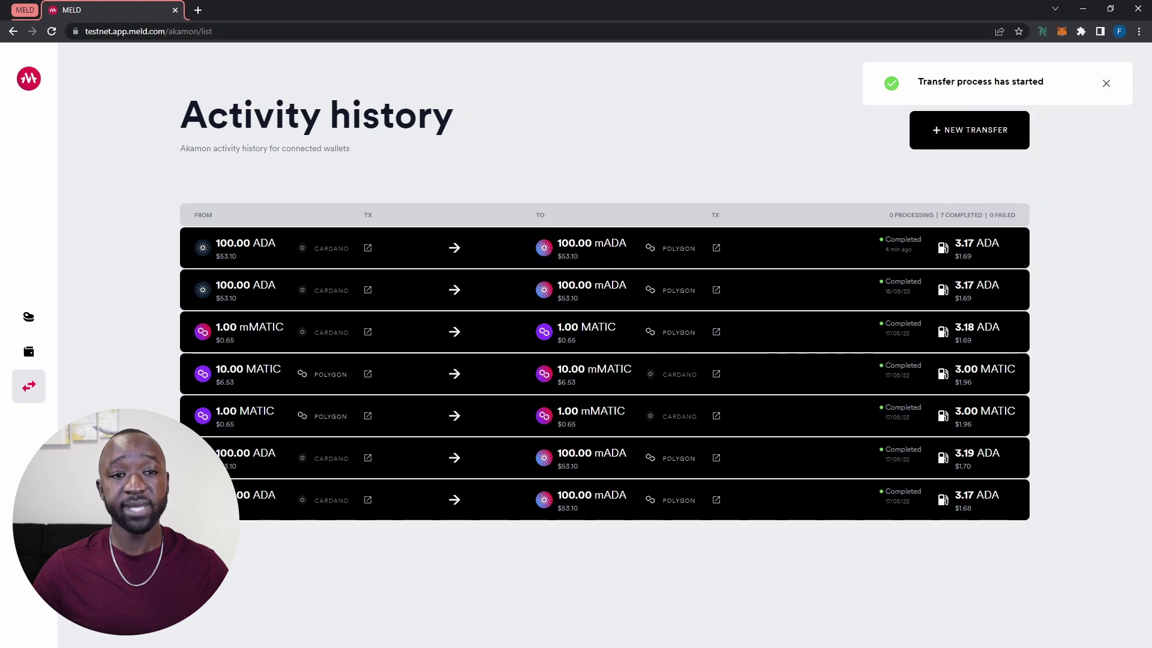
Highlight the transfer-started message and the new row's 100.00 mADA sent and 100.00 ADA received
drag(918, 82, 1044, 82)
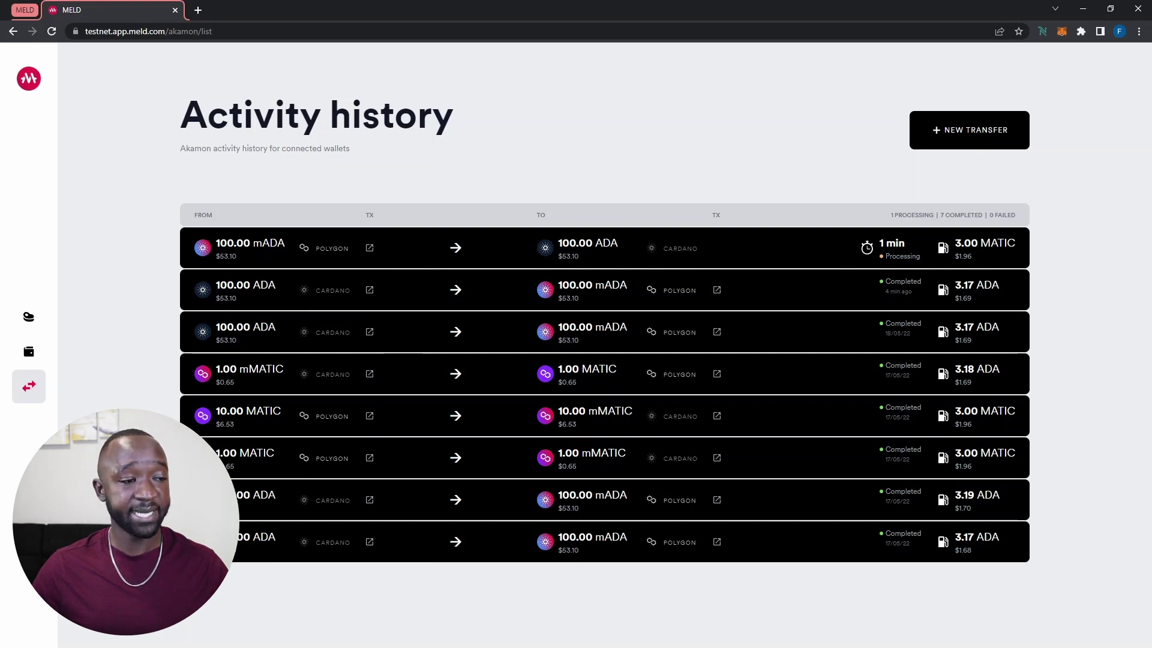
drag(216, 243, 277, 243)
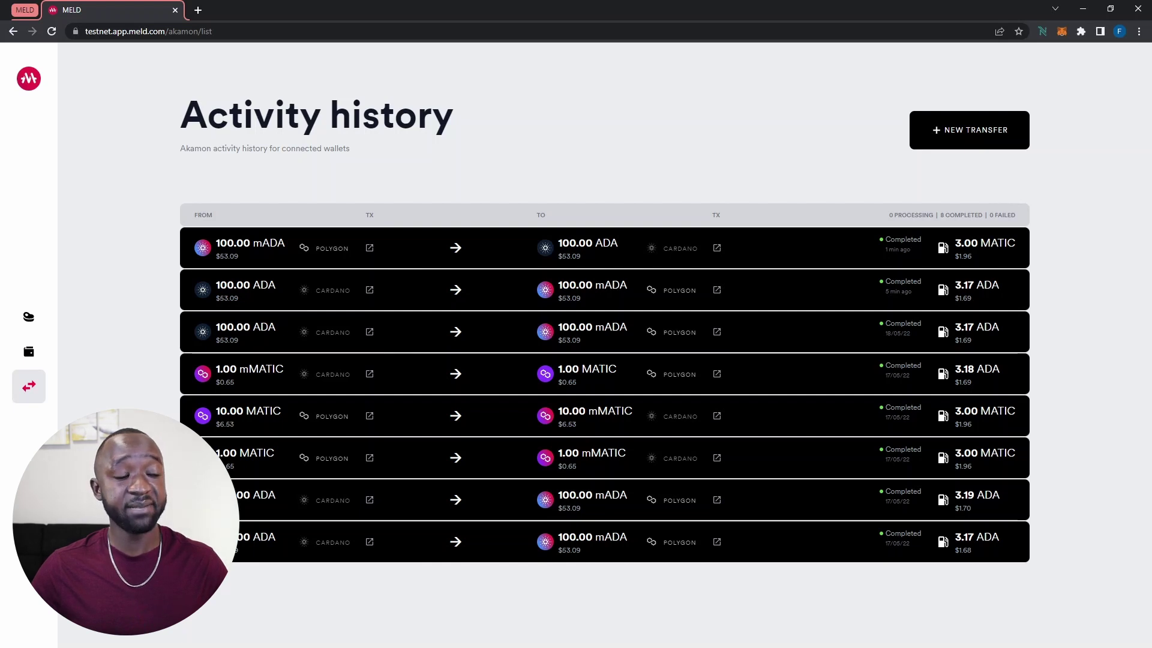
drag(215, 243, 286, 243)
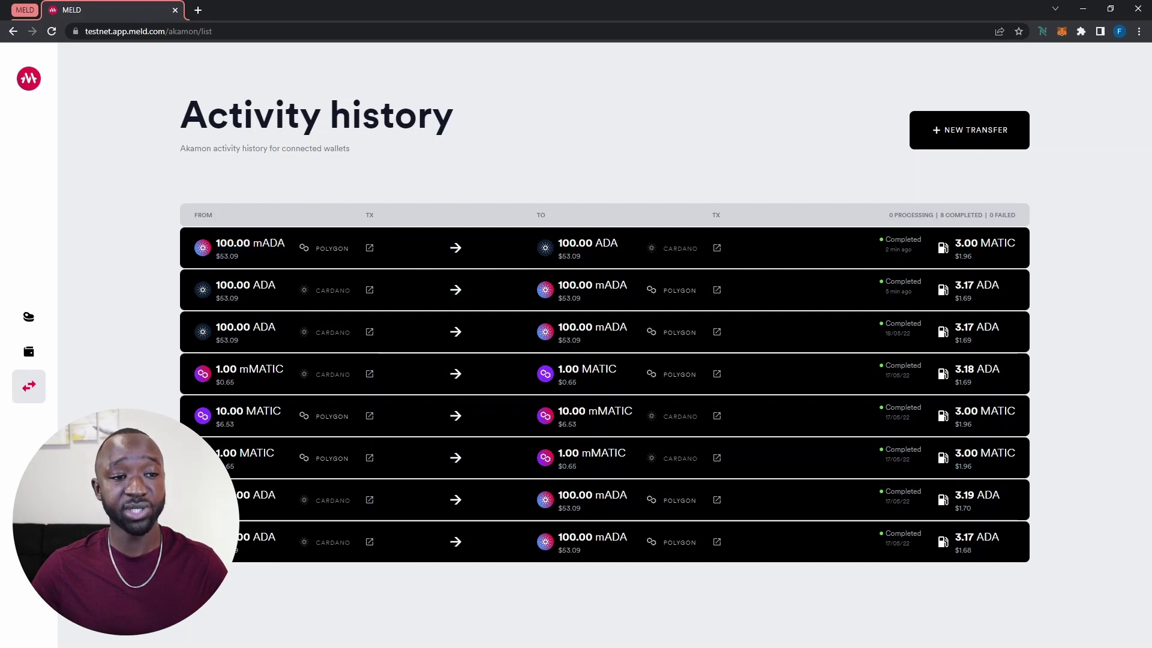
drag(561, 243, 617, 243)
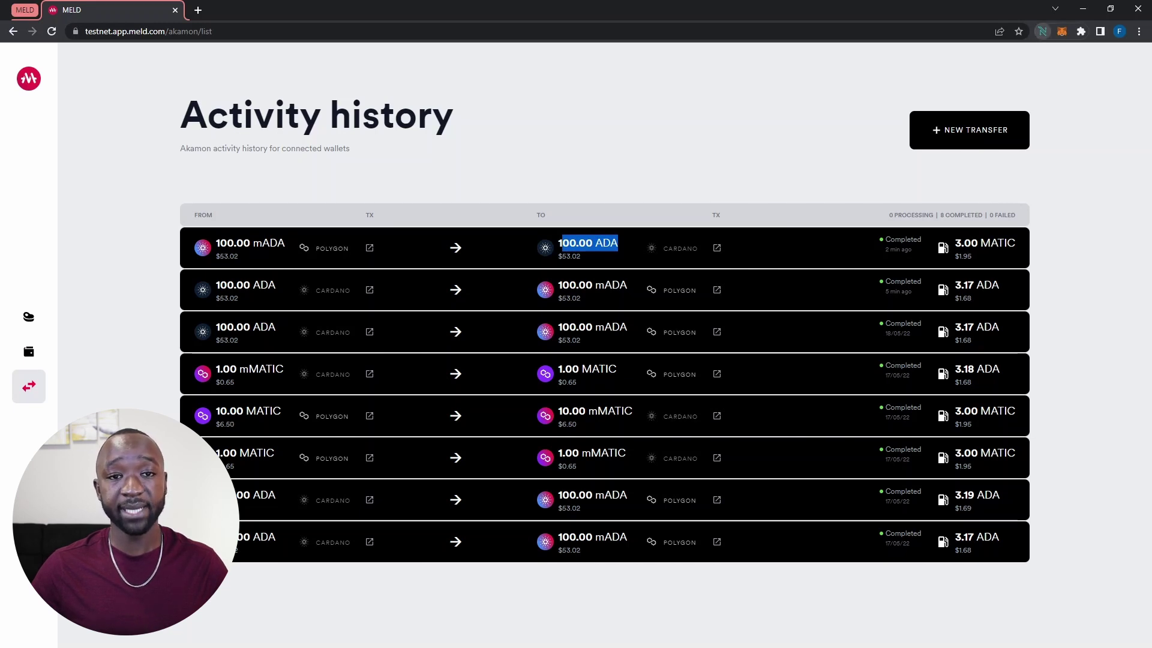
click(1042, 32)
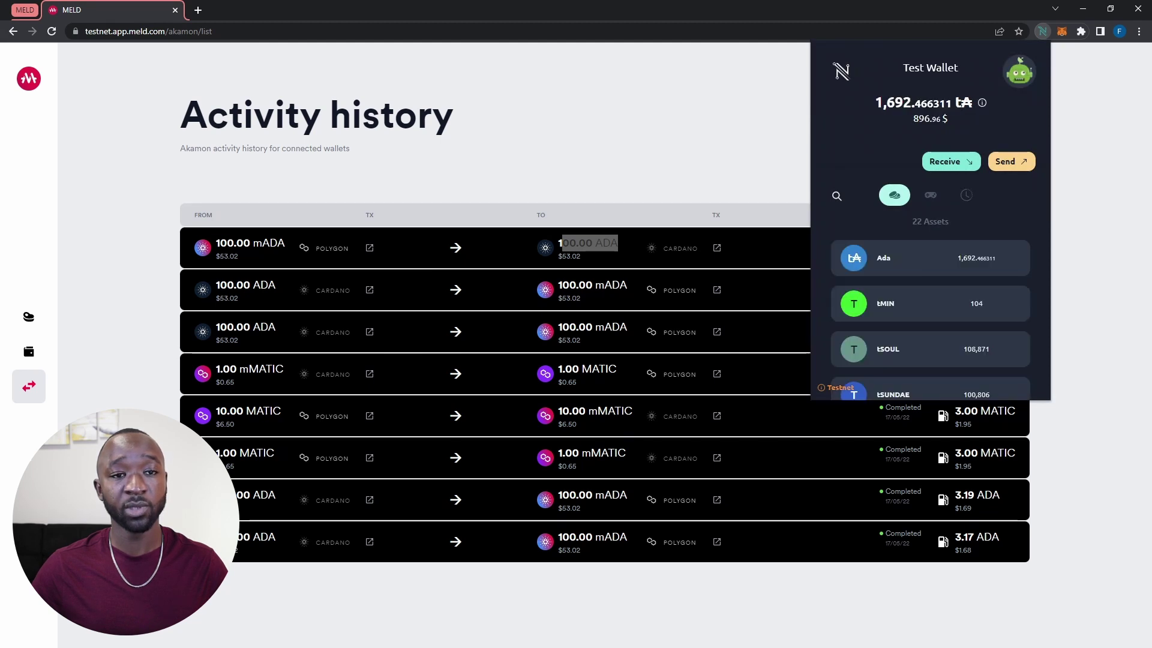
drag(875, 103, 911, 102)
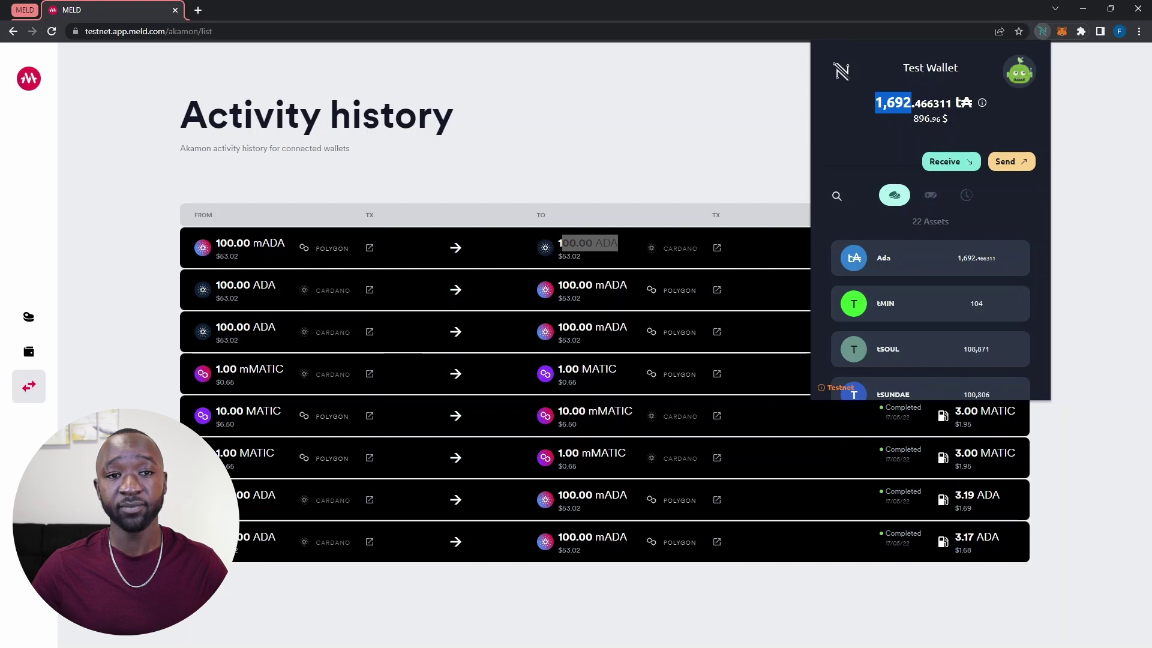
key(Escape)
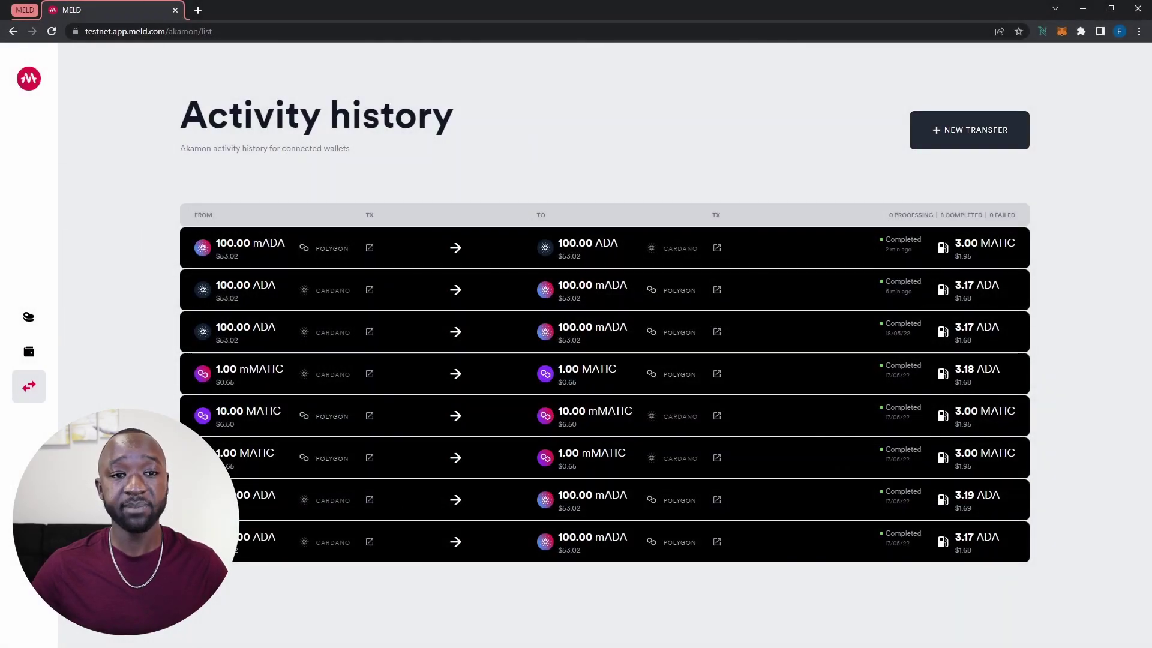
Set up a new 5 MATIC transfer from Polygon, noting the 3.00 MATIC fee, and submit it
click(969, 130)
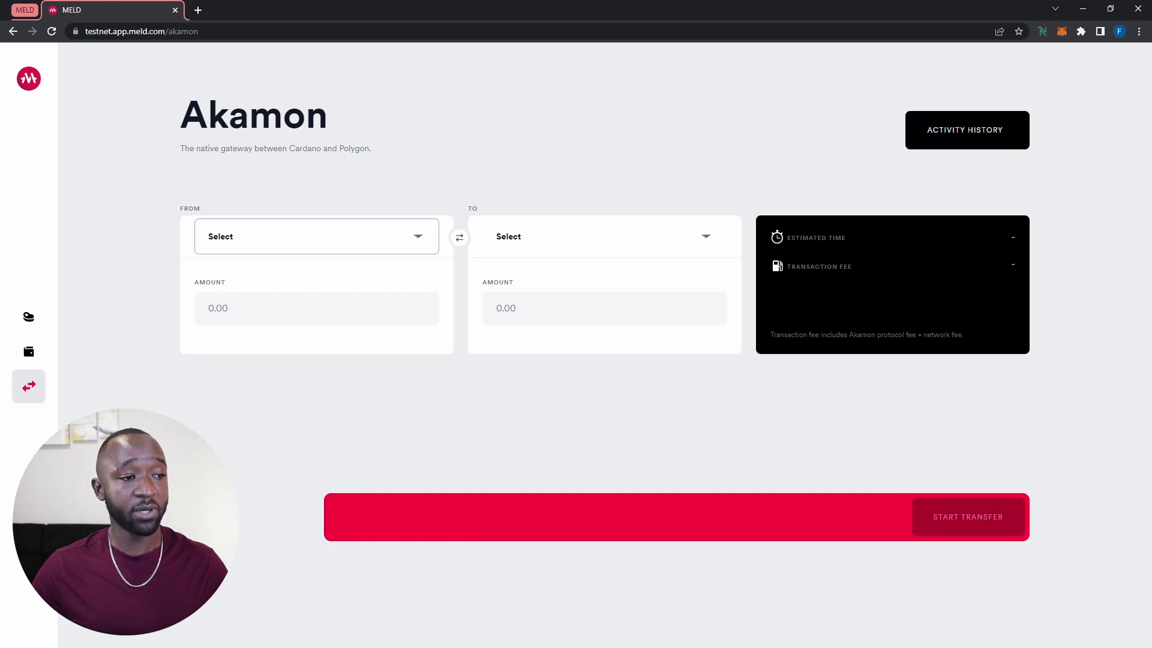
click(300, 237)
click(252, 316)
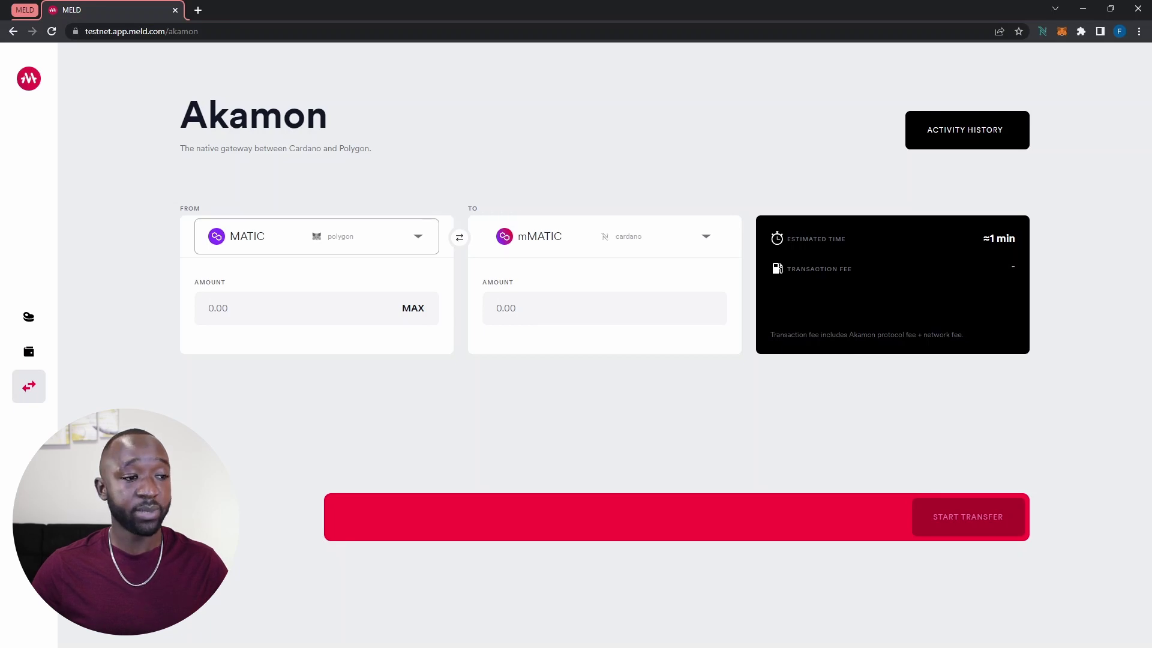
click(240, 307)
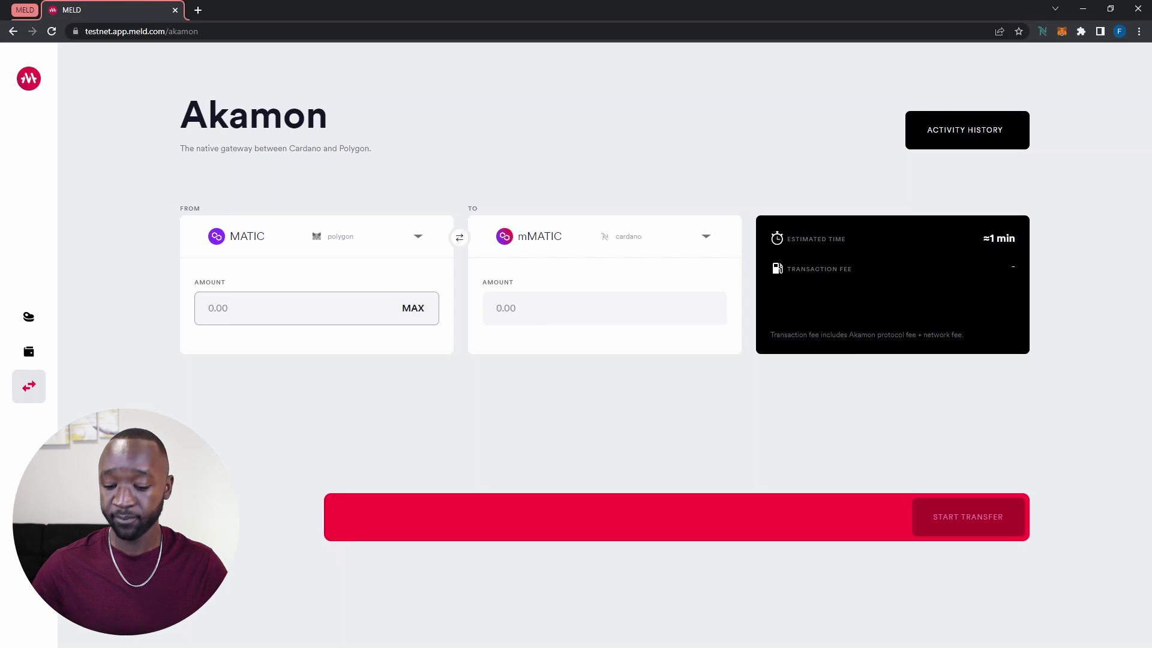
text(5)
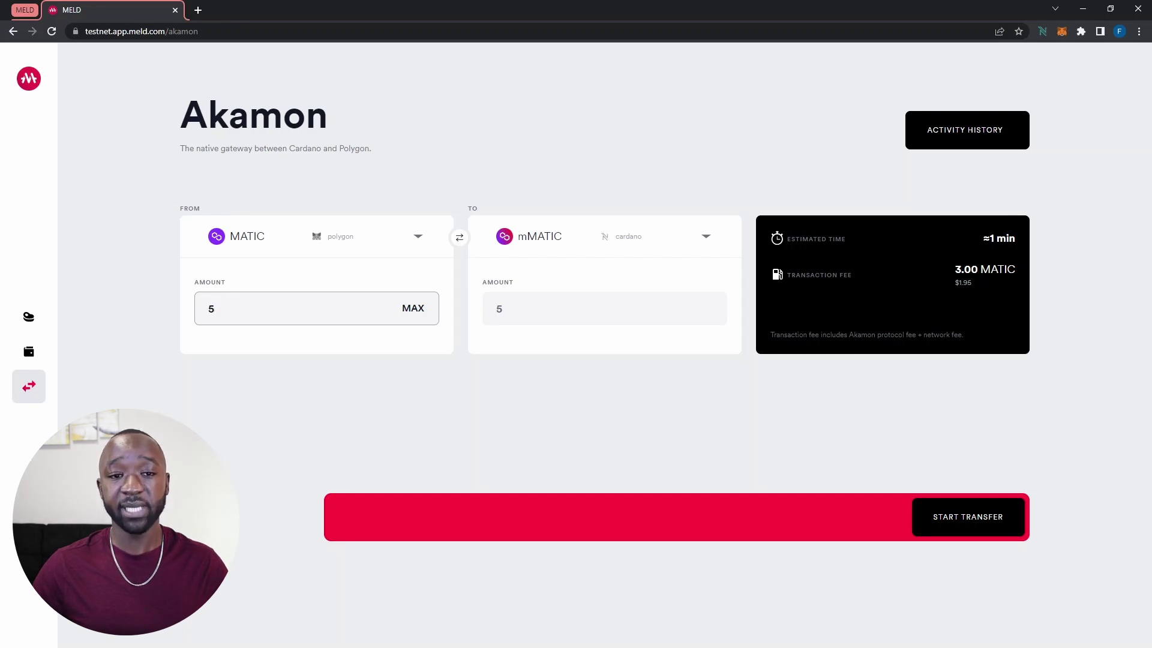
drag(954, 269, 1015, 269)
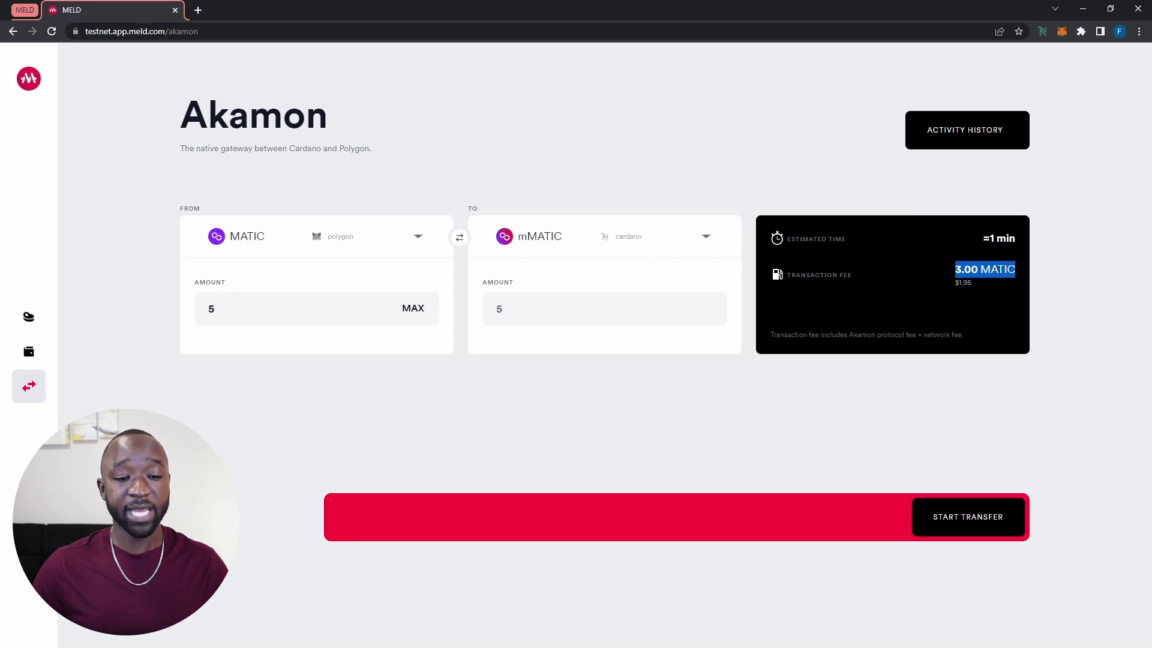
click(968, 516)
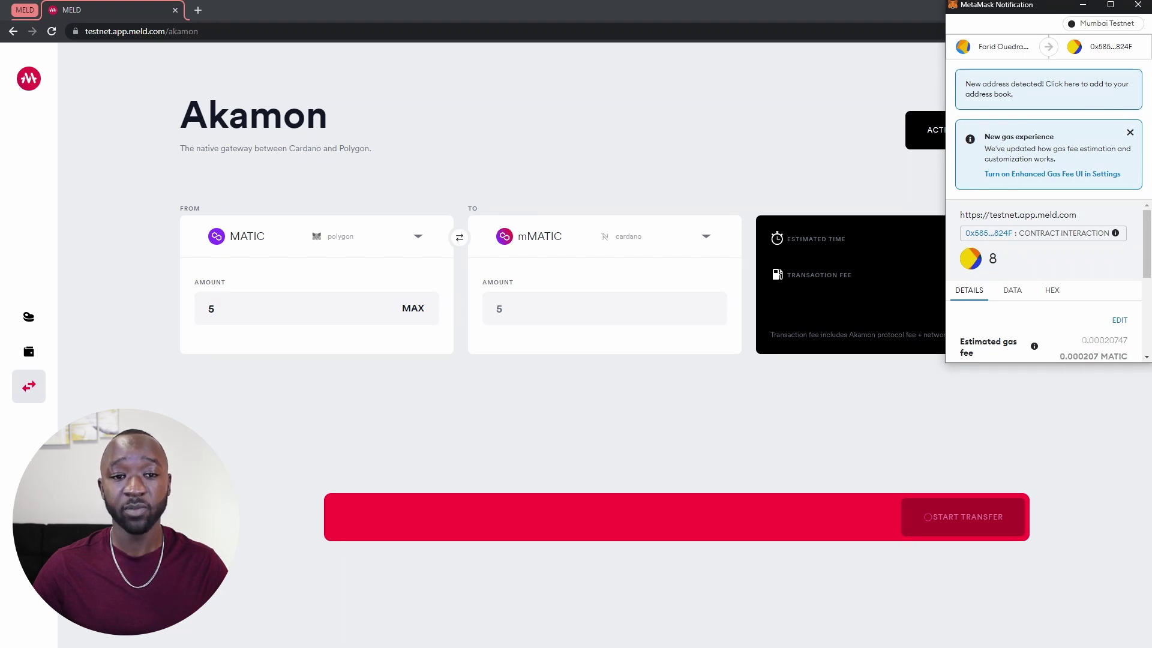
Confirm the 5 MATIC bridge transaction in the MetaMask notification
scroll(1047, 282, down, 3)
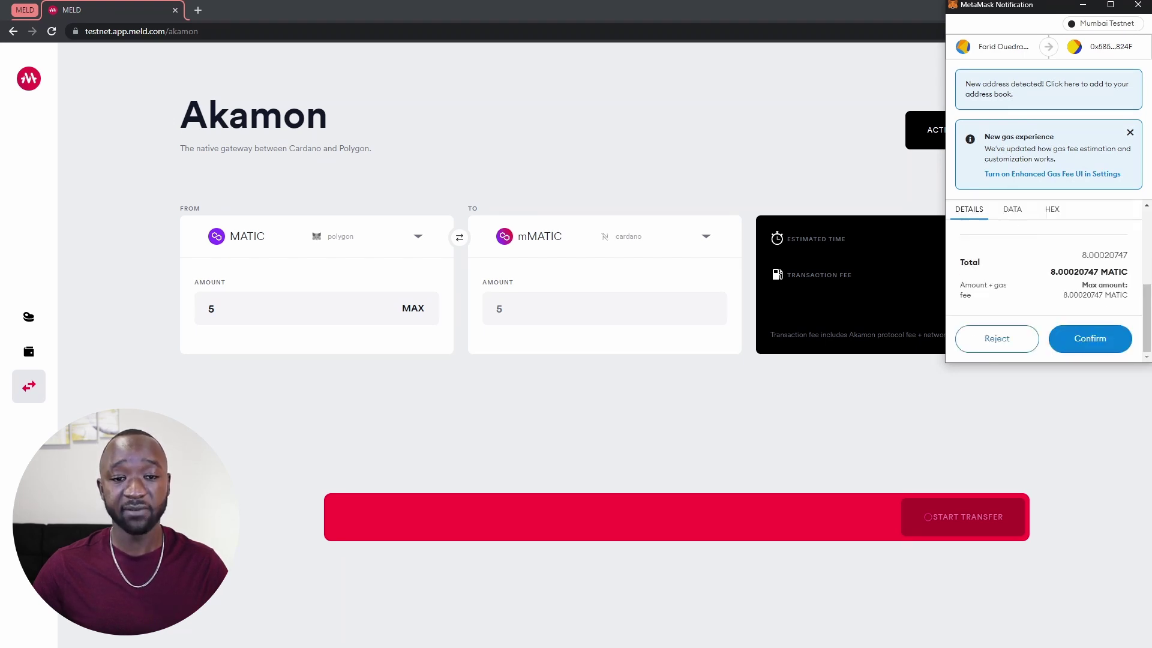
click(1090, 338)
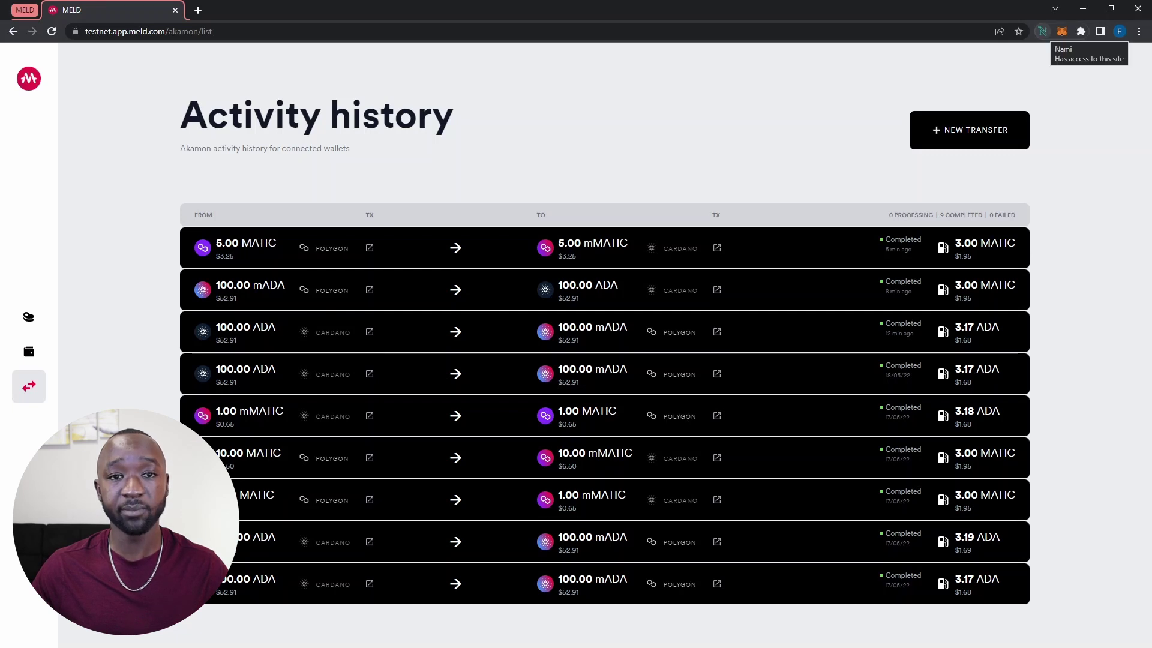
click(1042, 31)
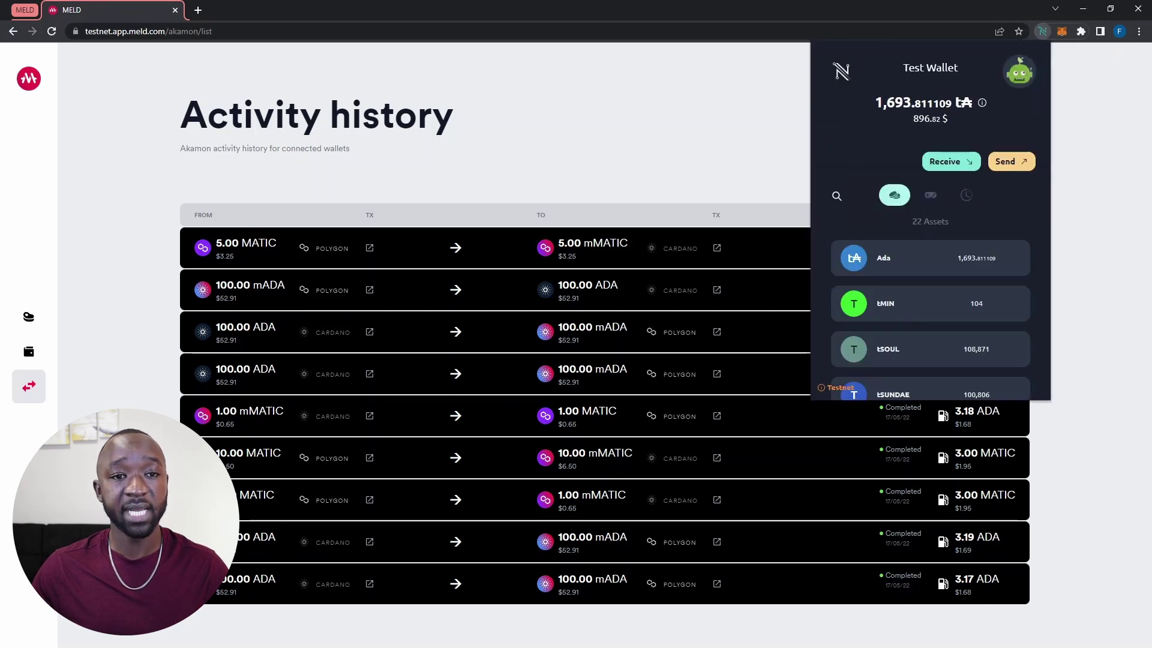
scroll(930, 270, down, 5)
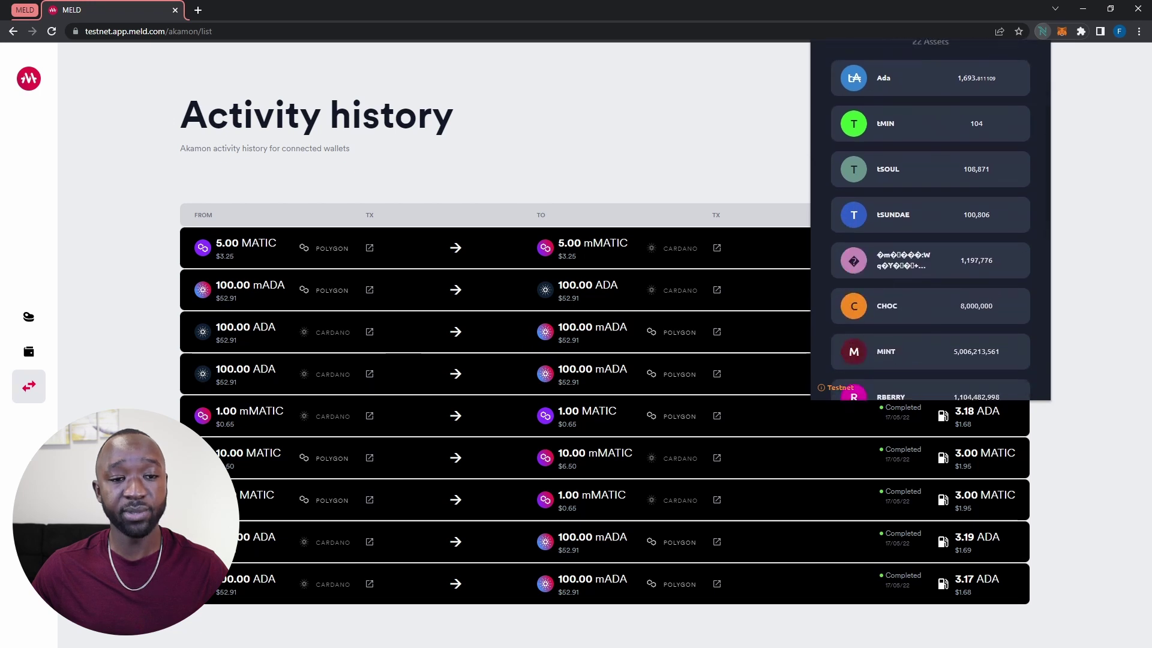
scroll(930, 222, down, 10)
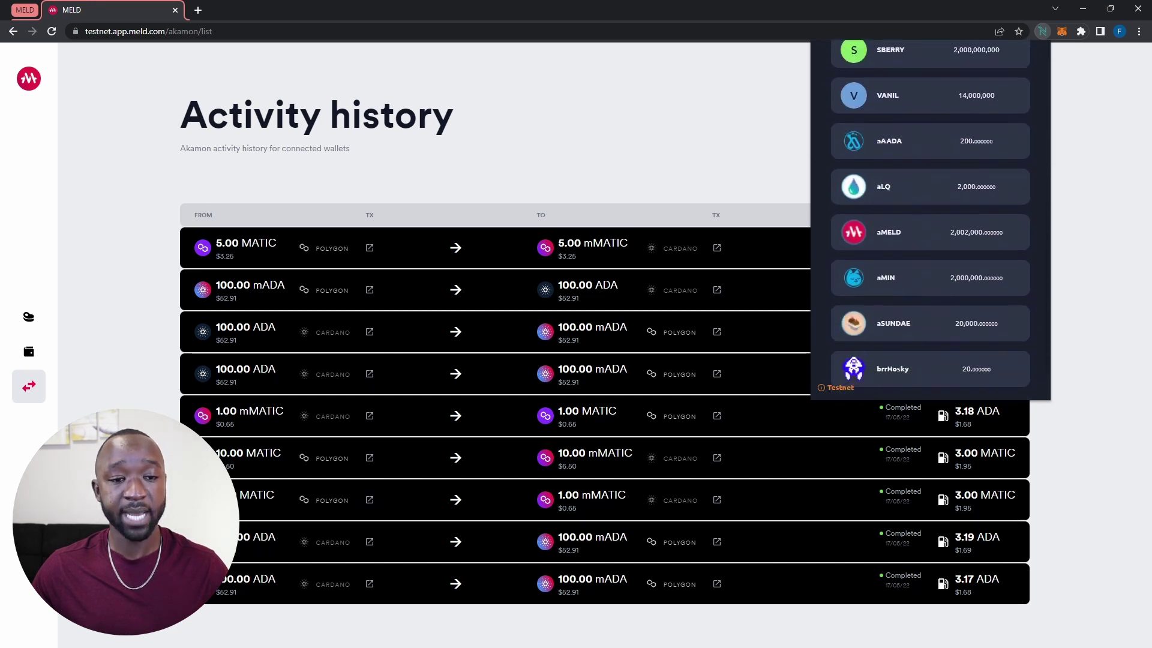
scroll(930, 222, down, 3)
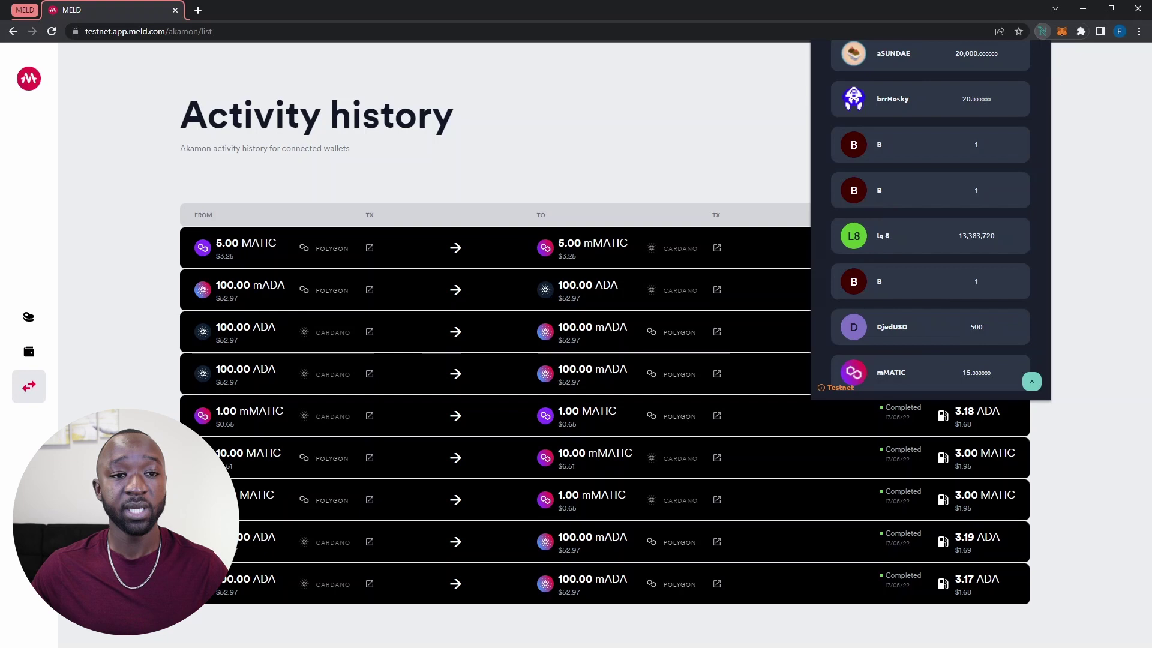
key(Escape)
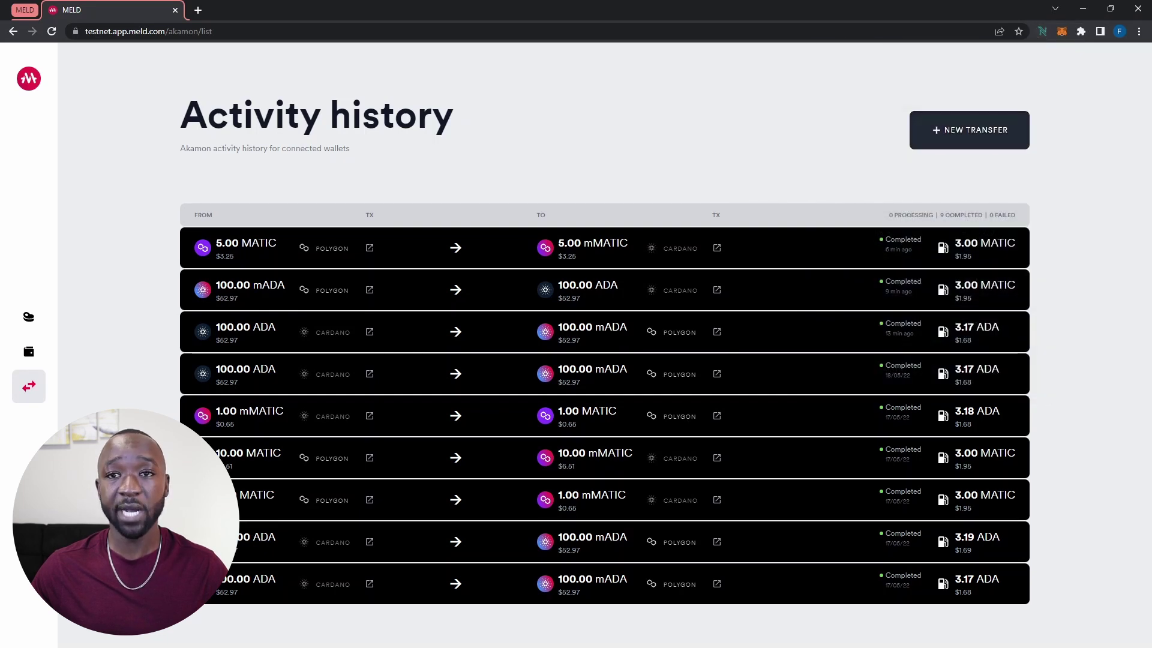
Start a new transfer of 5 mMATIC from Cardano and mark its 3.18 ADA fee
click(970, 130)
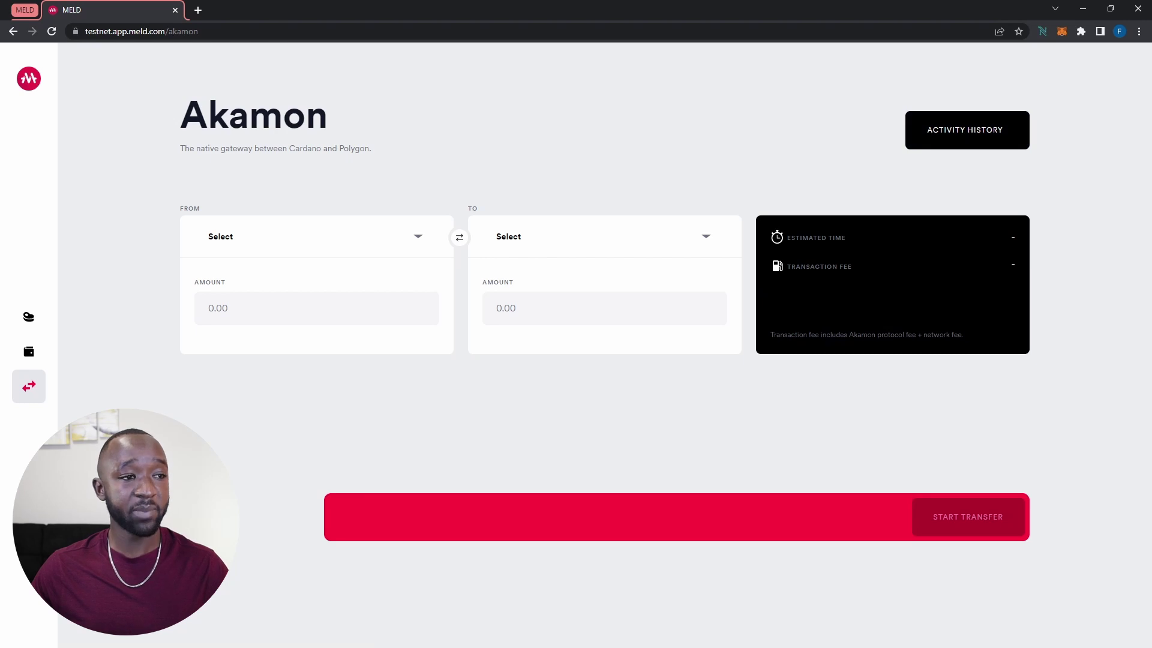
click(317, 236)
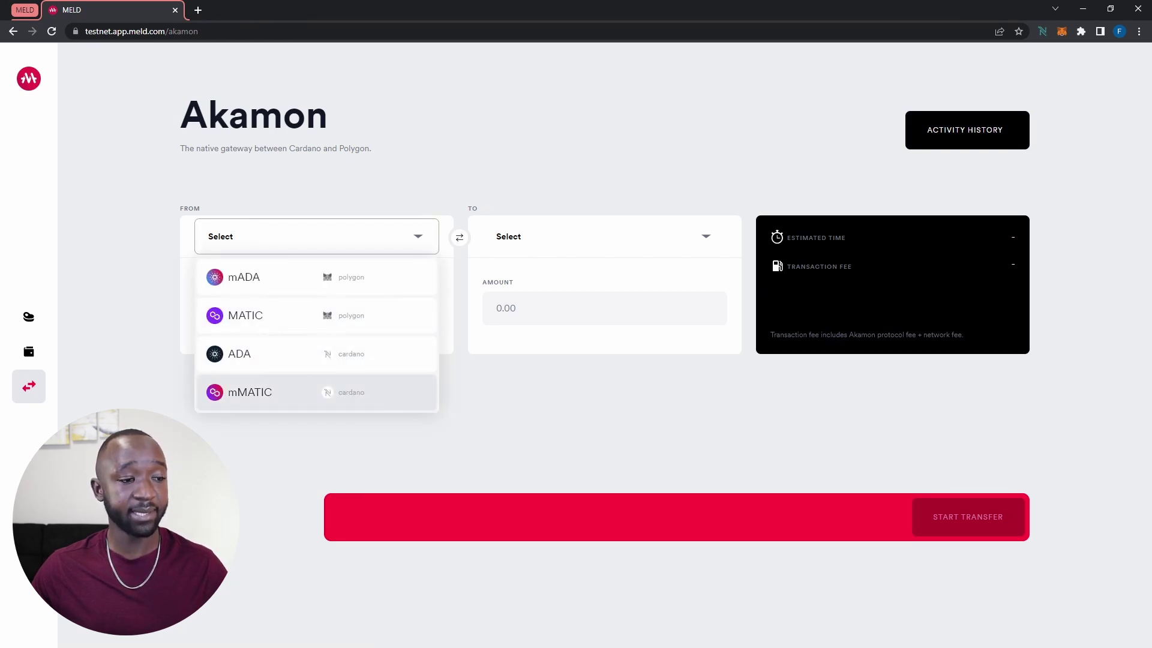
click(270, 392)
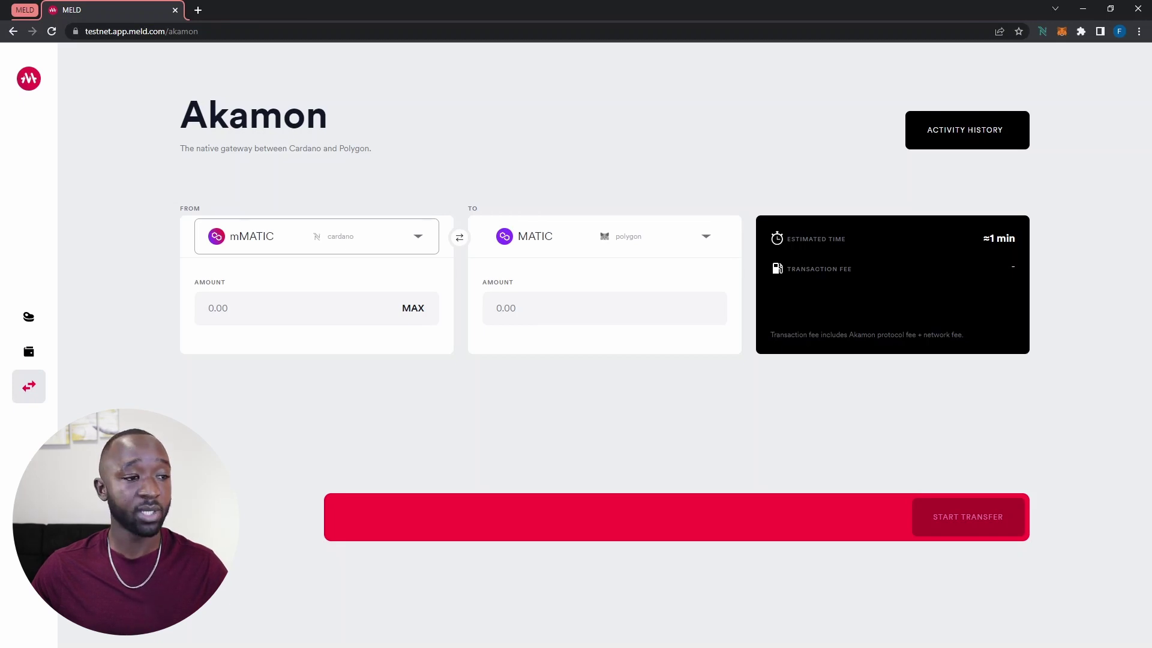
click(270, 308)
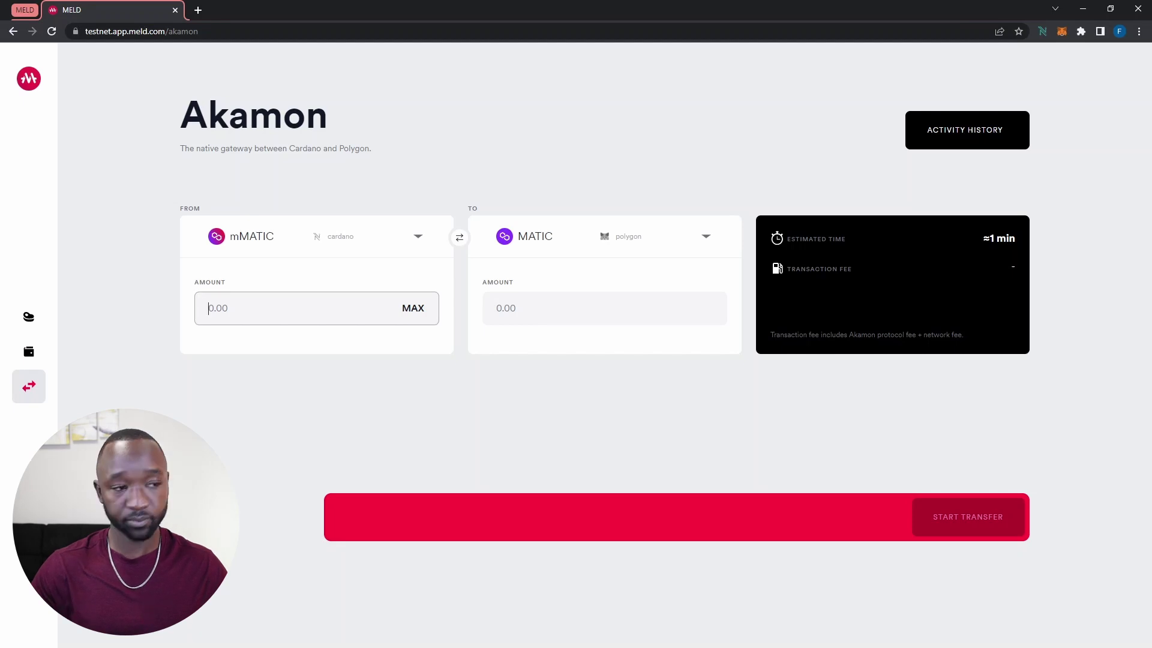
text(5)
key(Tab)
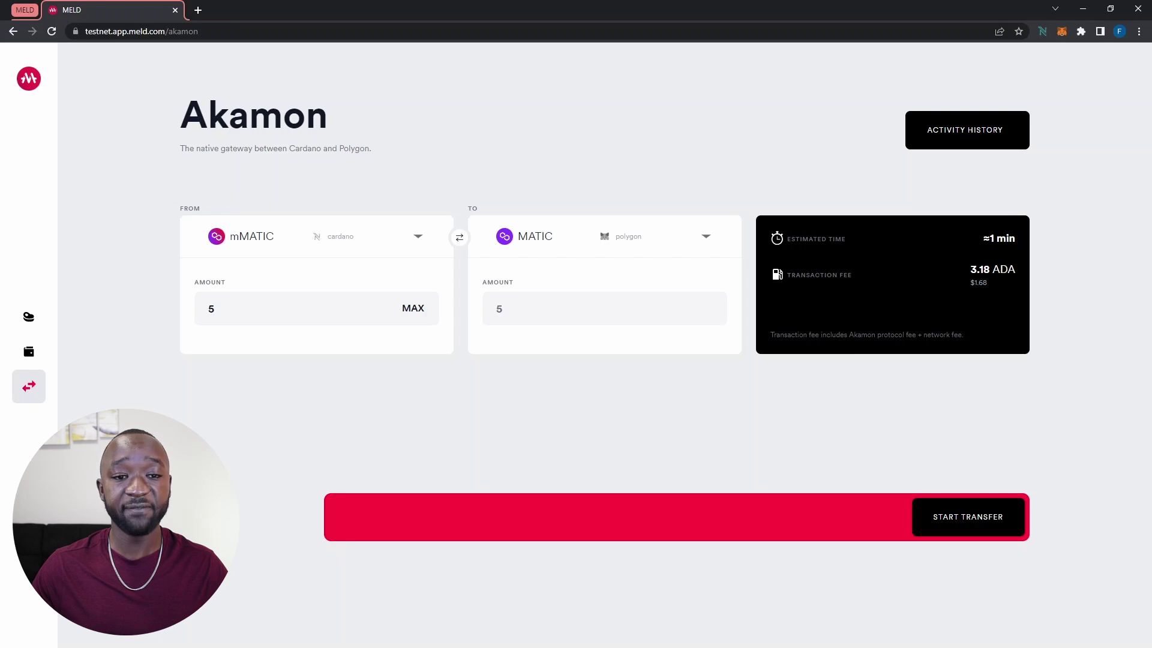
drag(970, 270, 1015, 269)
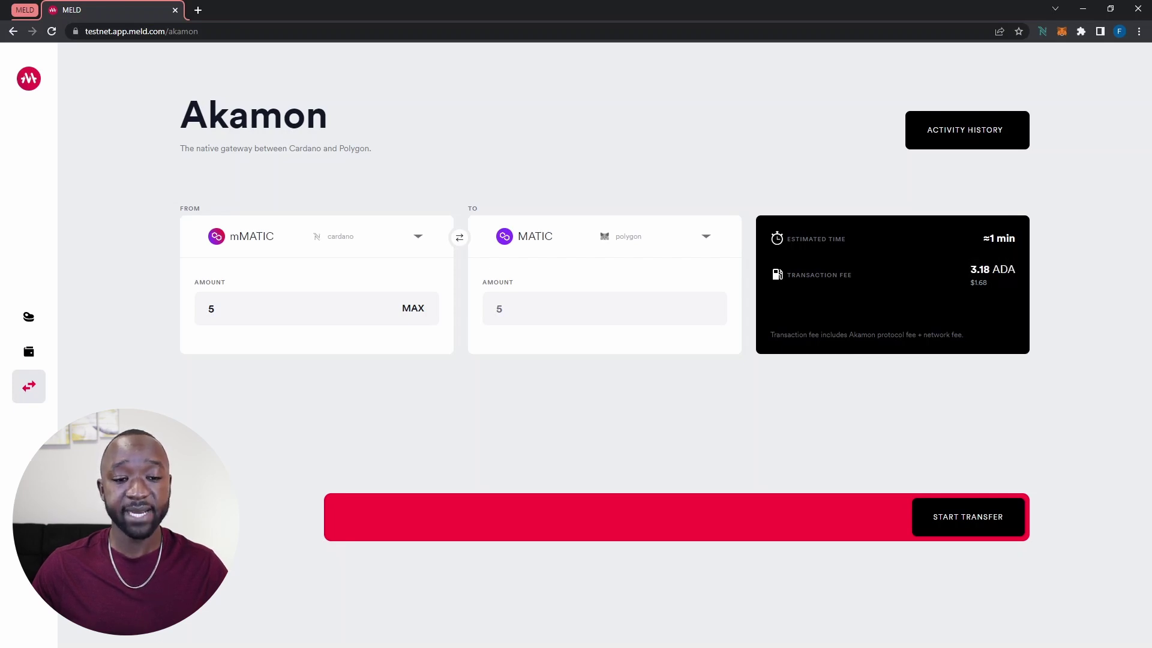
Start the 5 mMATIC transfer and sign it in Nami with the wallet password
click(967, 516)
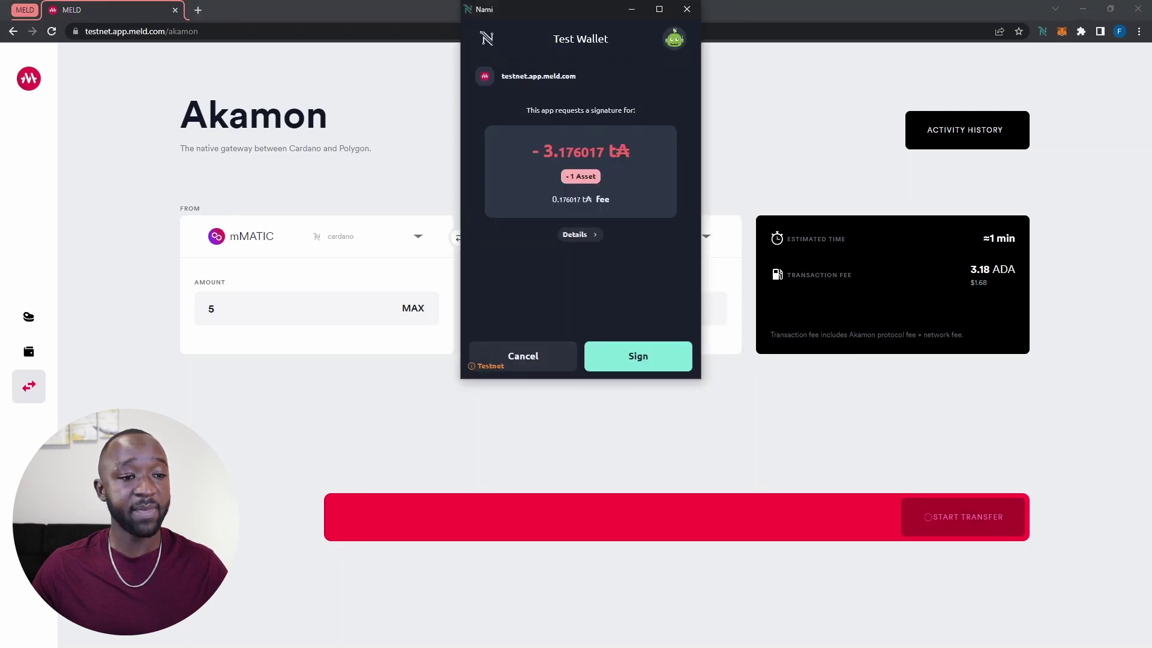
click(637, 355)
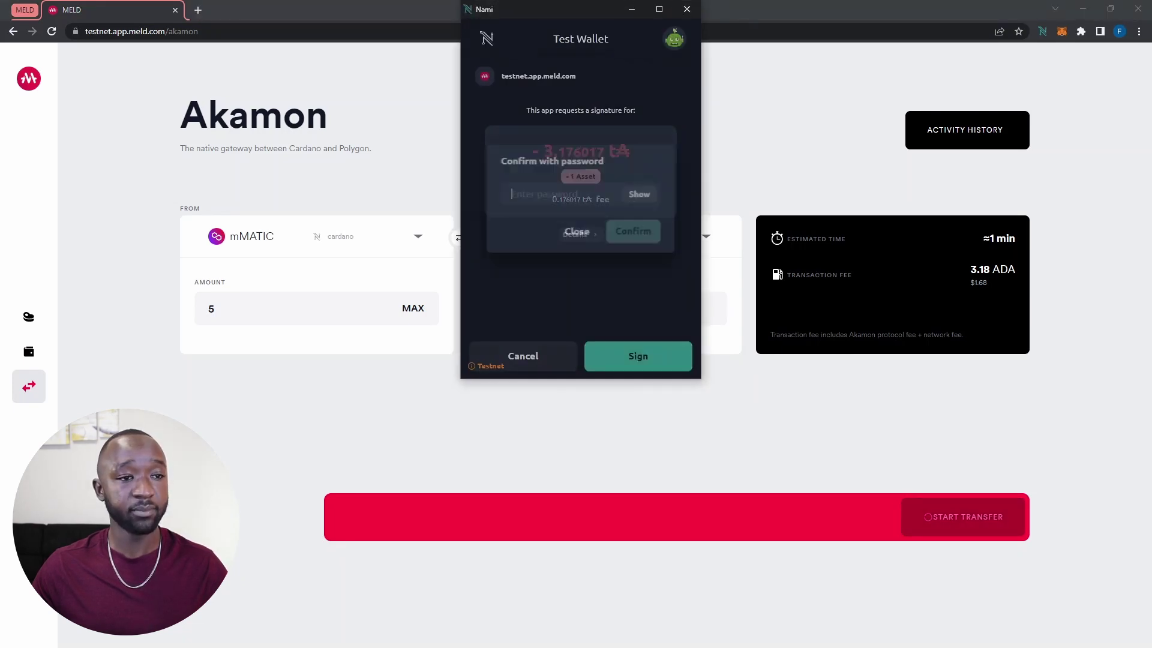
text(a********)
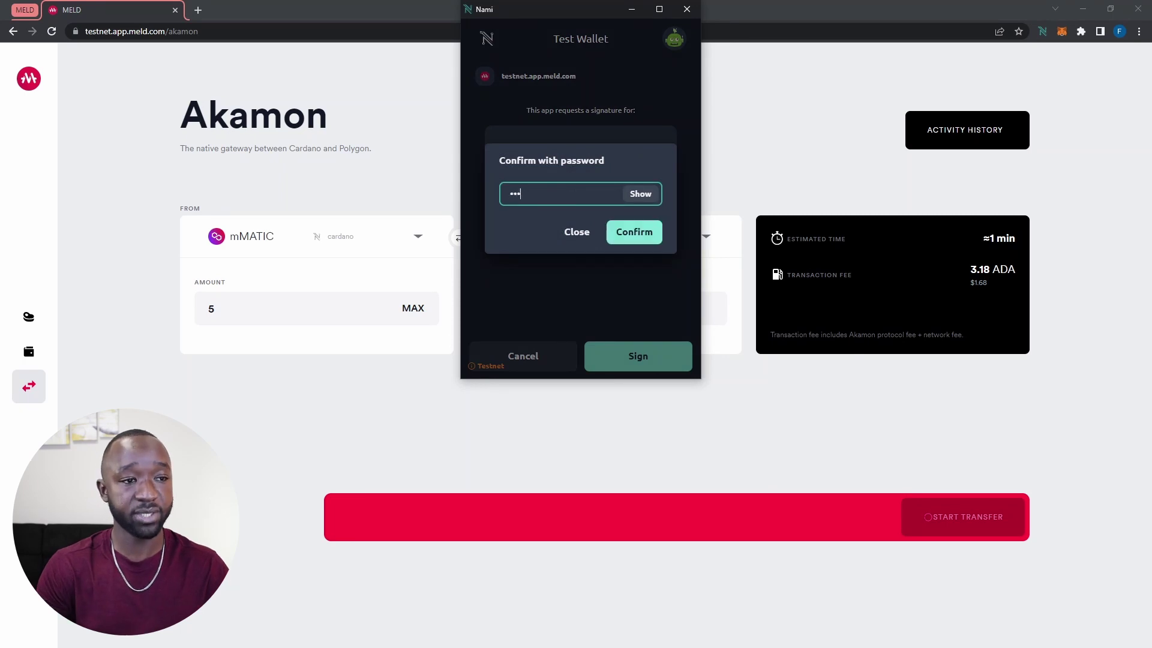
key(Return)
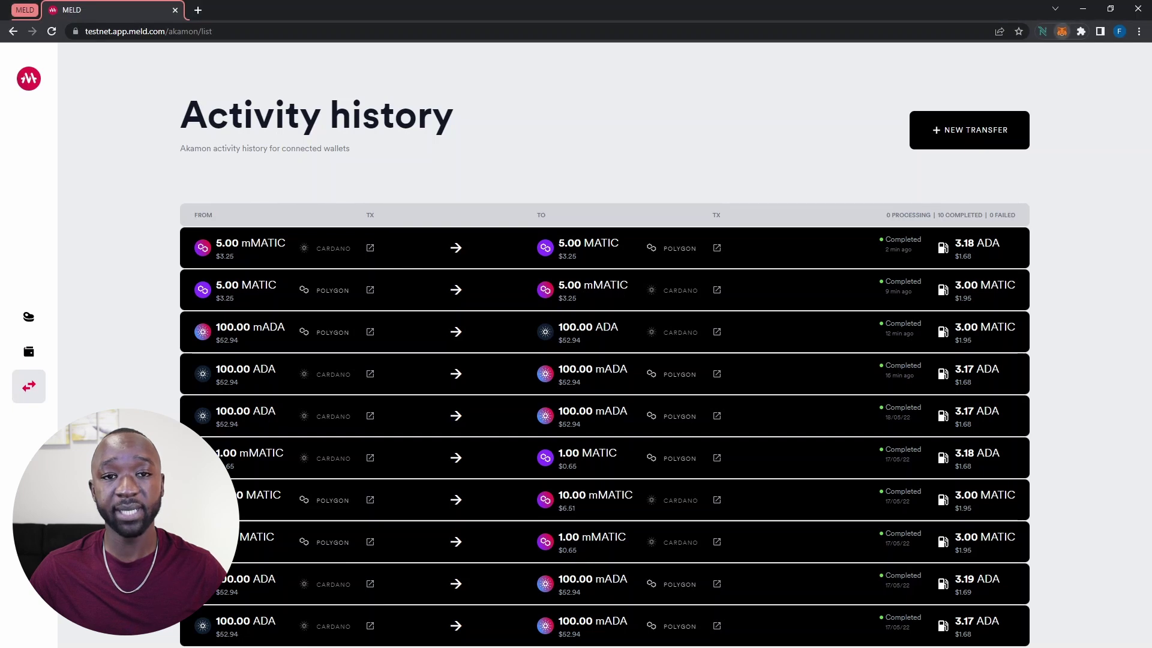
Glance at MetaMask, then open Nami's assets and highlight the 10.000000 mMATIC balance
click(1061, 31)
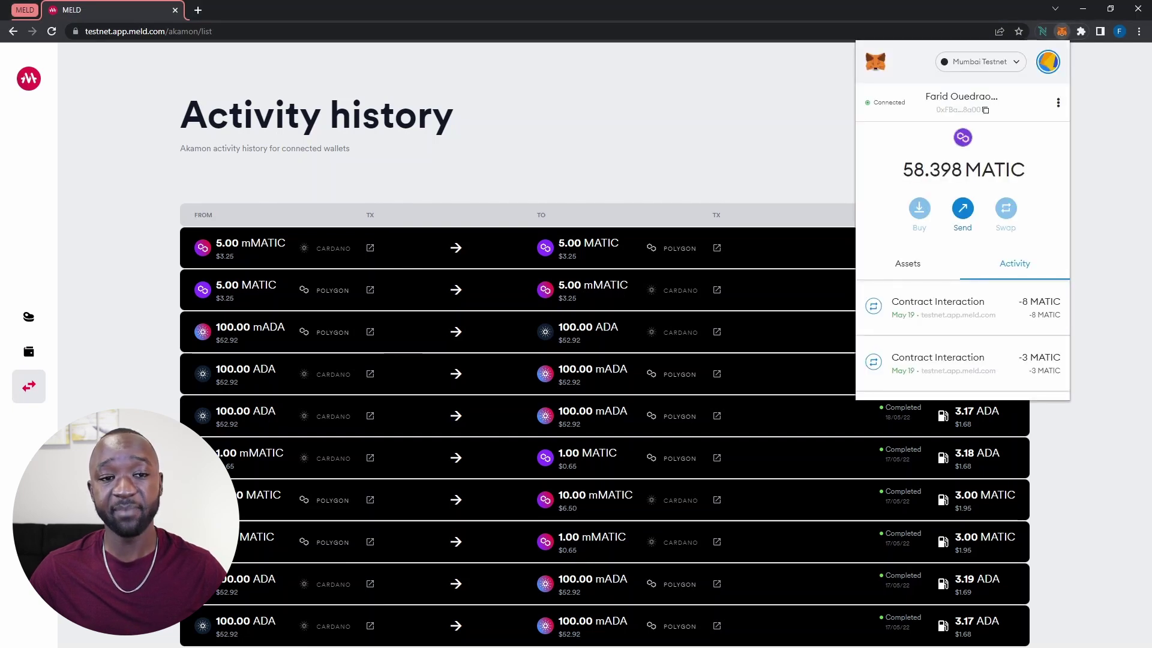
key(Escape)
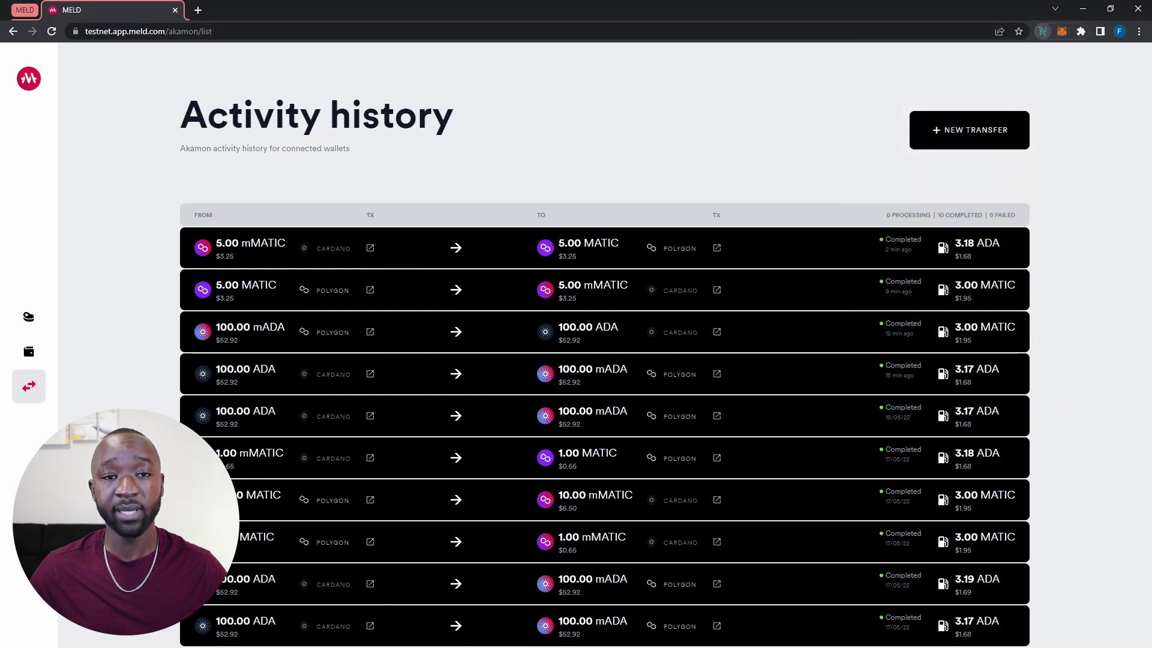
click(1042, 31)
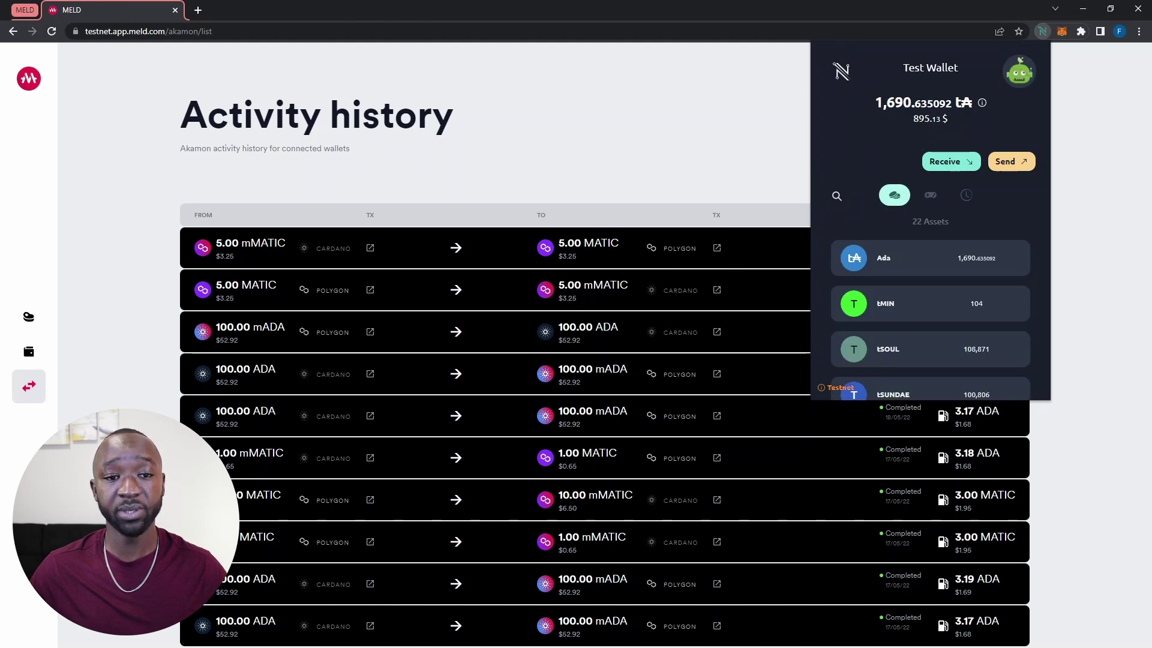
scroll(930, 240, down, 12)
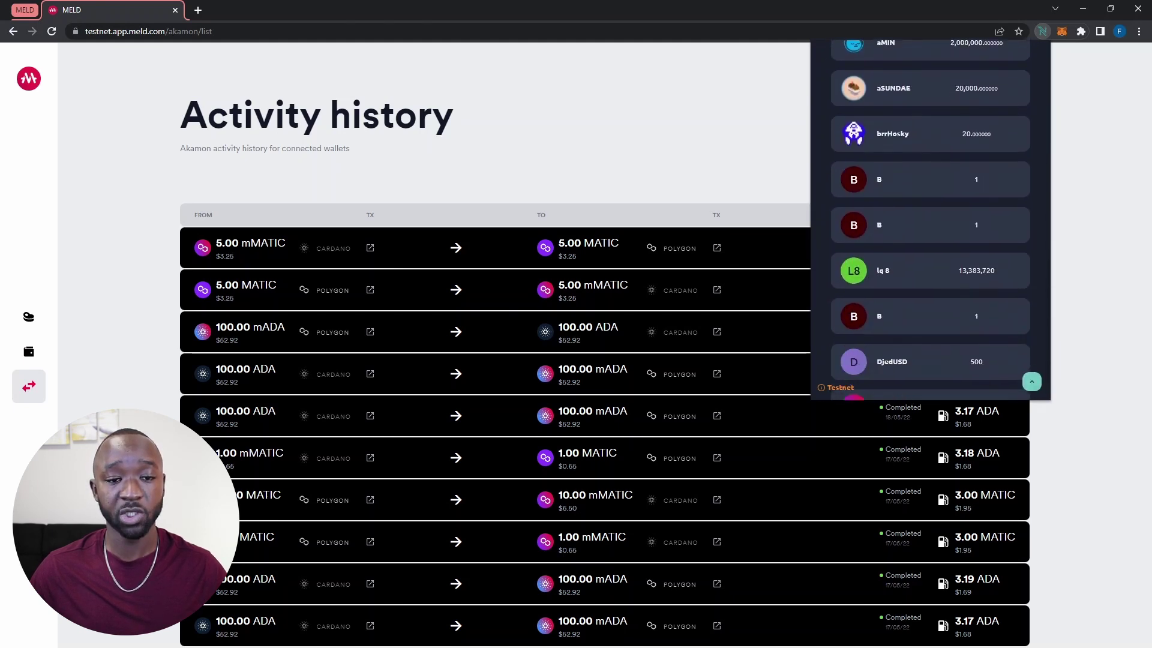
scroll(929, 240, down, 1)
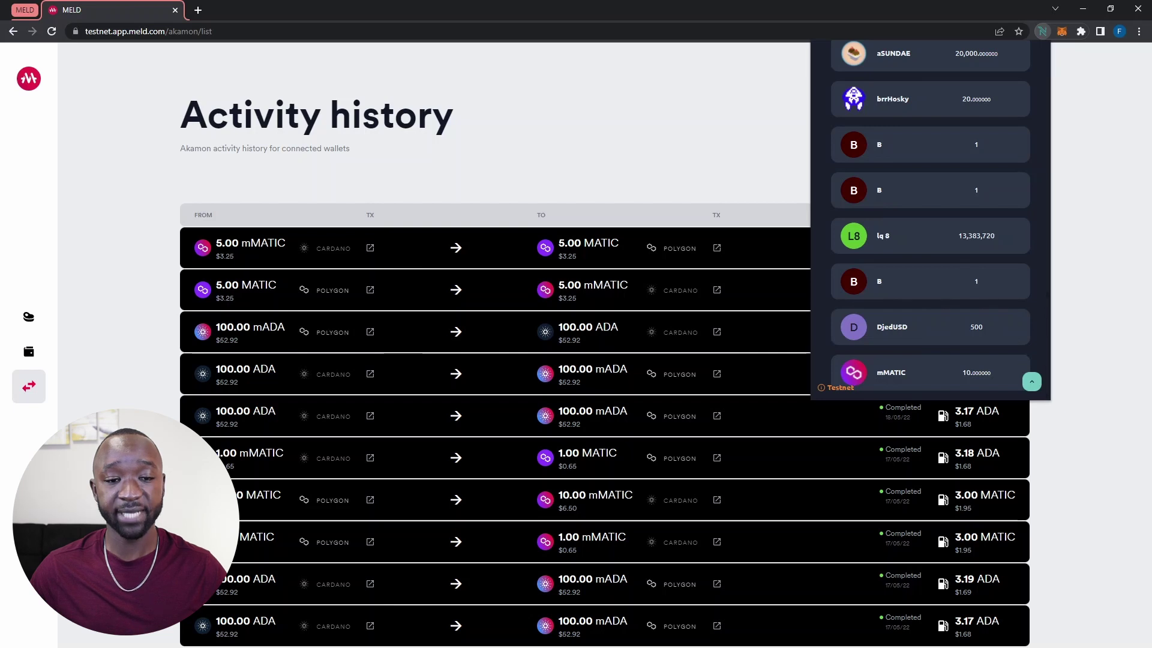
double_click(976, 373)
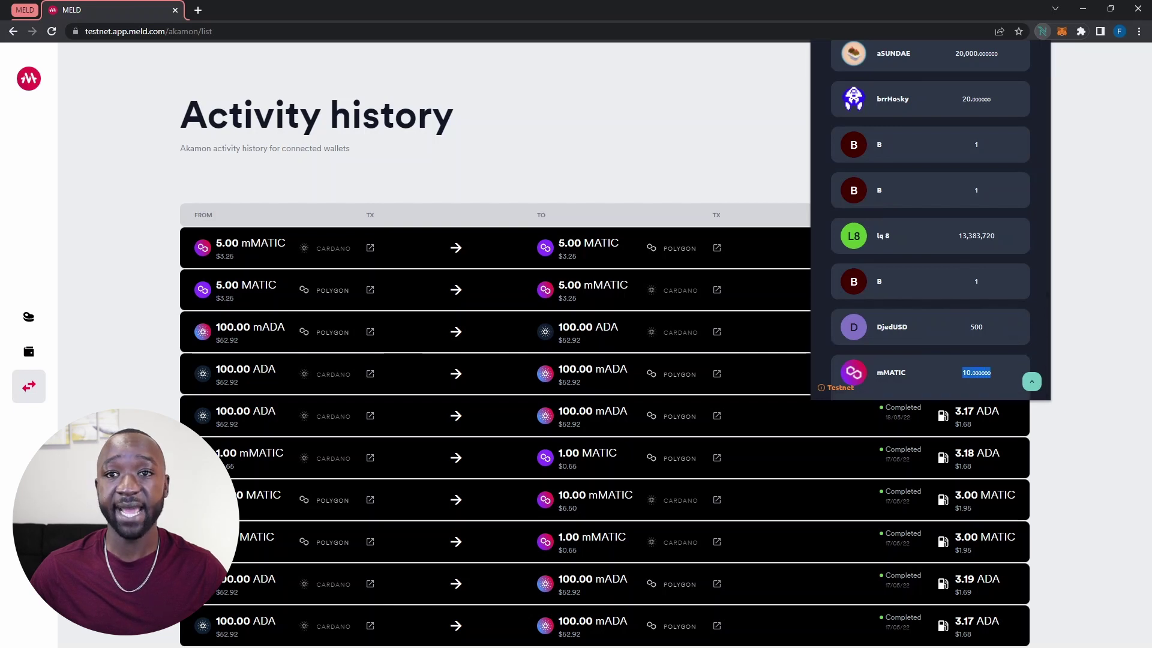